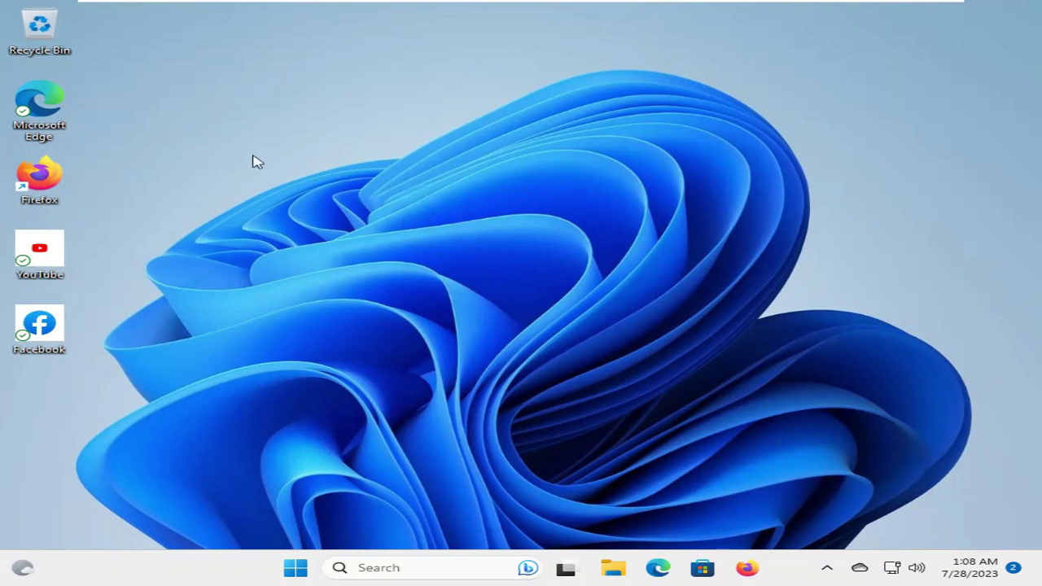
Open Microsoft Edge, go to google.com and dismiss the Bing promotion
{"action": "double_click", "coordinate": [46, 112]}
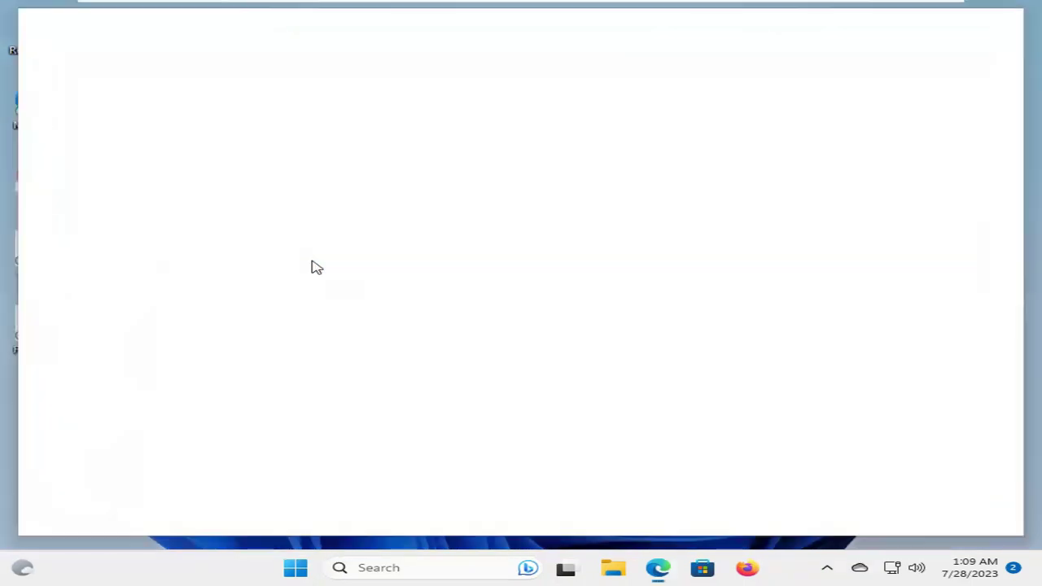
{"action": "left_click", "coordinate": [300, 53]}
{"action": "type", "text": "g"}
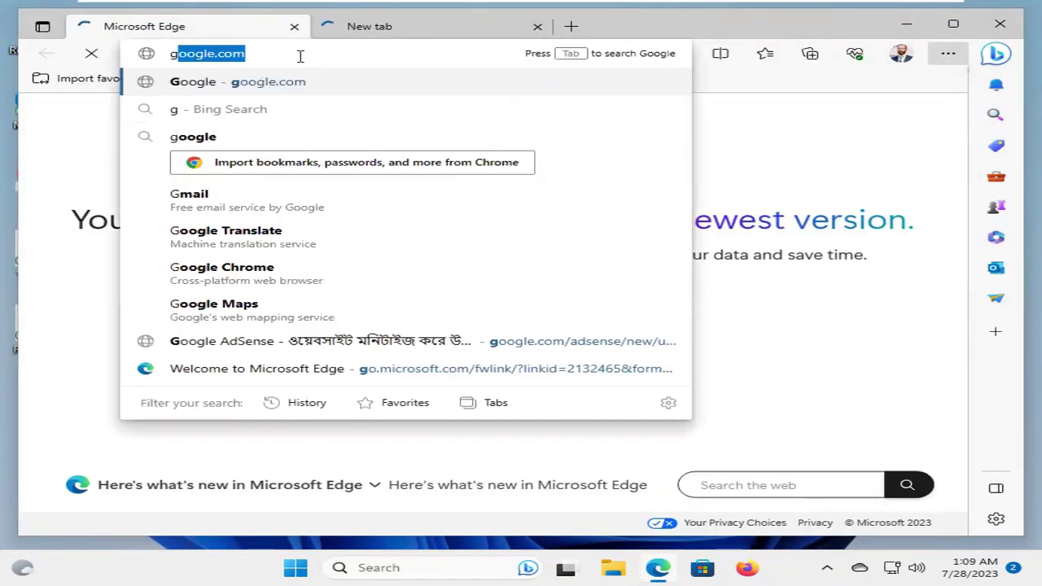
{"action": "type", "text": "oogle.com"}
{"action": "key", "text": "Return"}
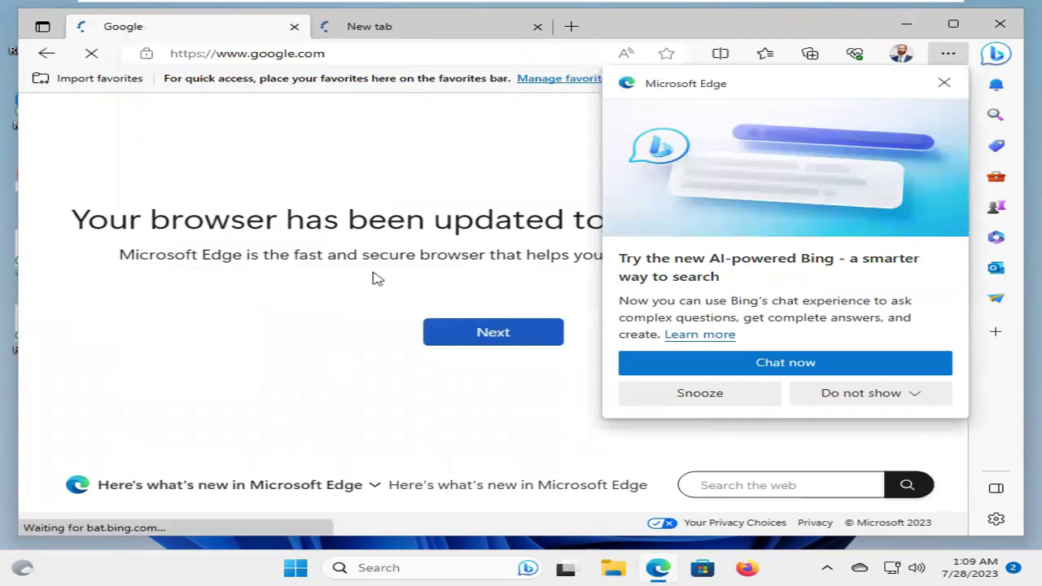
{"action": "left_click", "coordinate": [944, 85]}
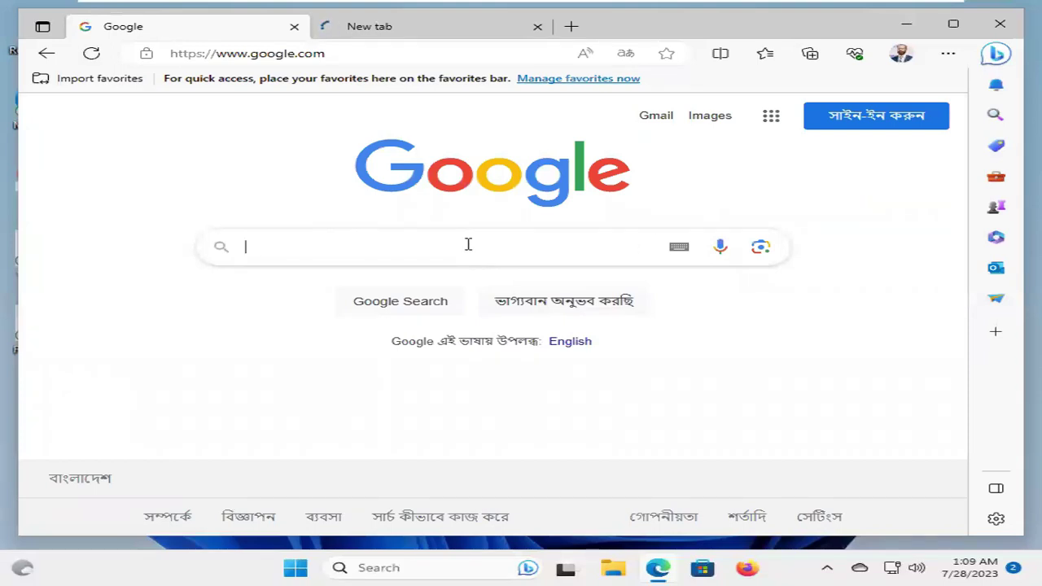
Search Google for "my ip address"
{"action": "type", "text": "my I"}
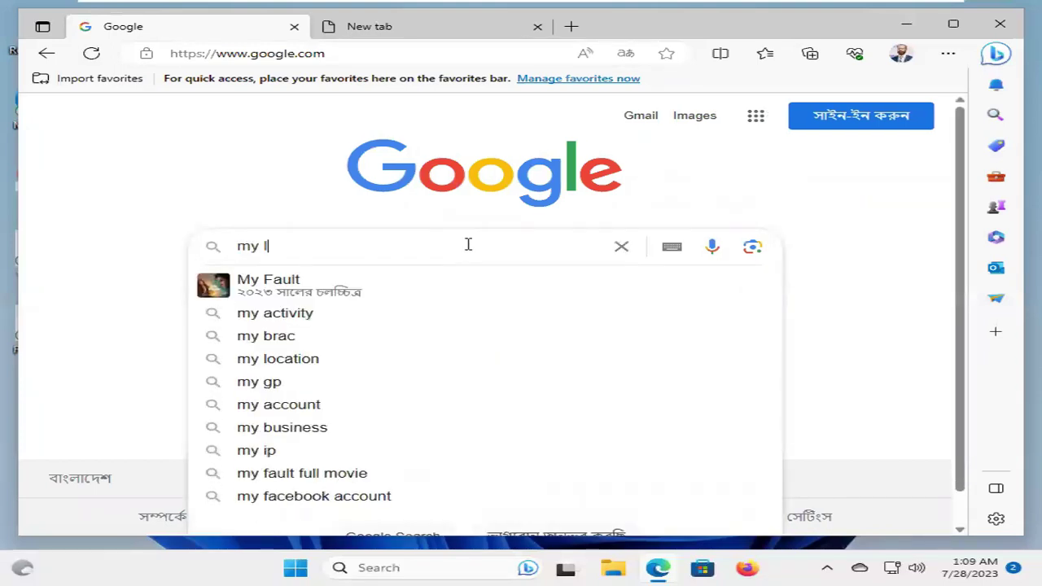
{"action": "type", "text": "P"}
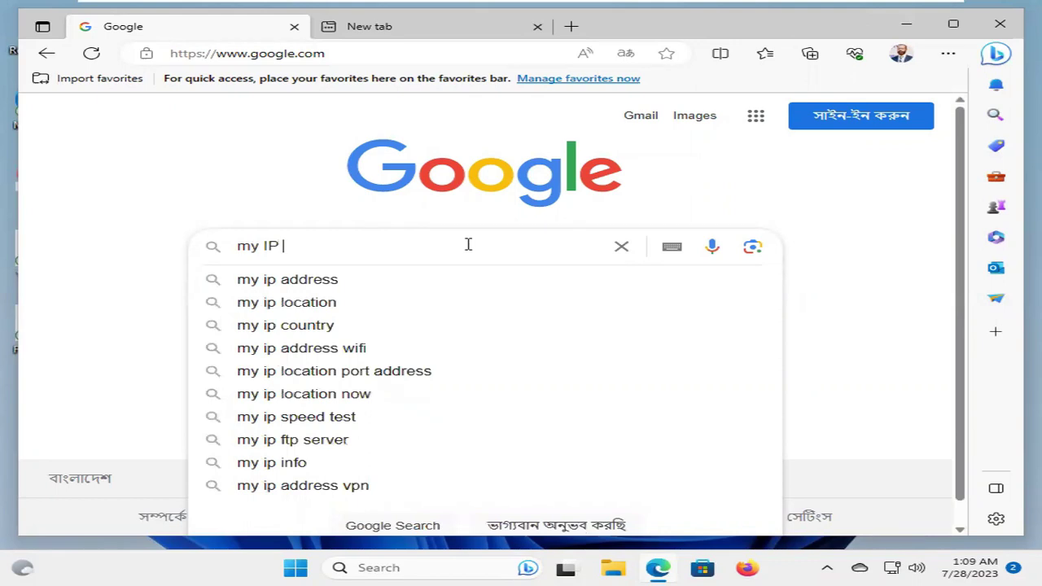
{"action": "key", "text": "Down"}
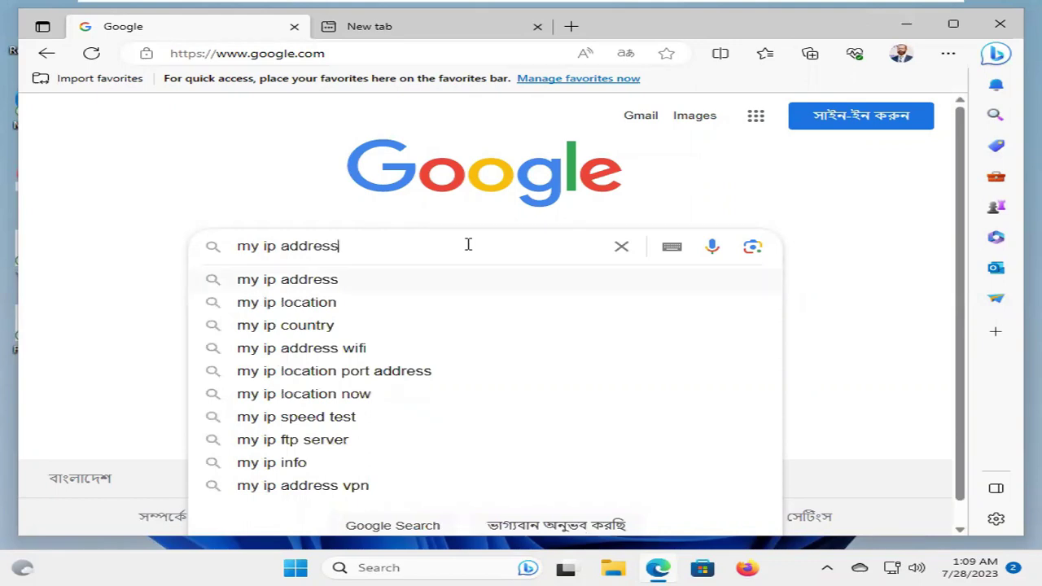
{"action": "key", "text": "Return"}
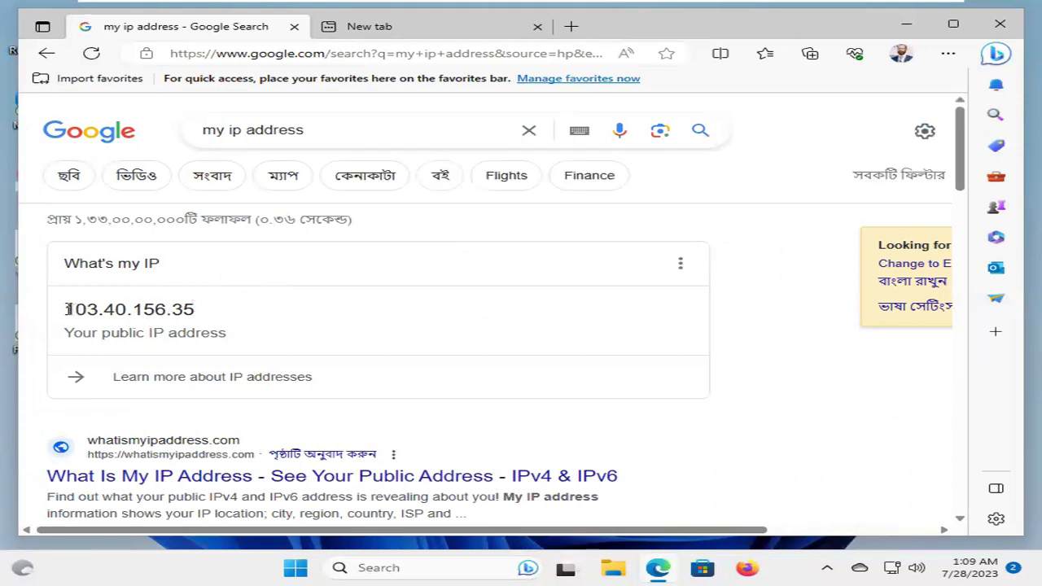
Copy the public IP address shown in the search results and minimize the browser
{"action": "left_click_drag", "start_coordinate": [68, 309], "coordinate": [202, 317]}
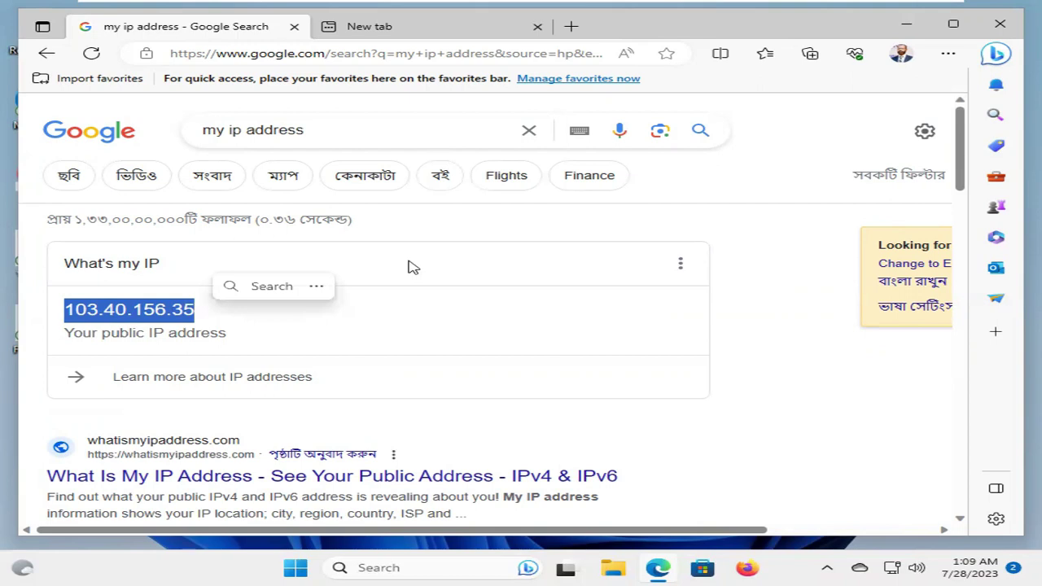
{"action": "key", "text": "ctrl+c"}
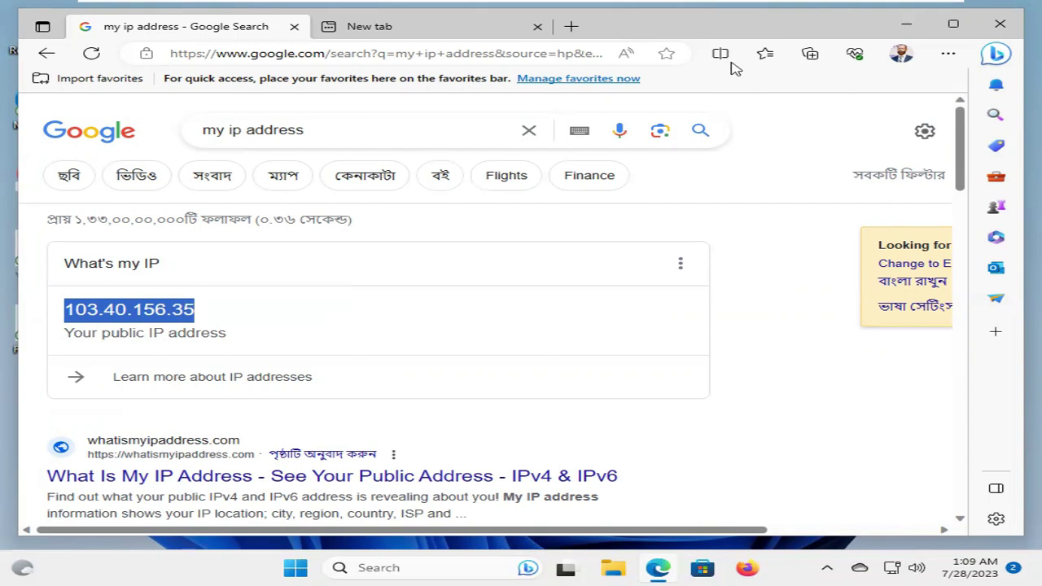
{"action": "left_click", "coordinate": [909, 31]}
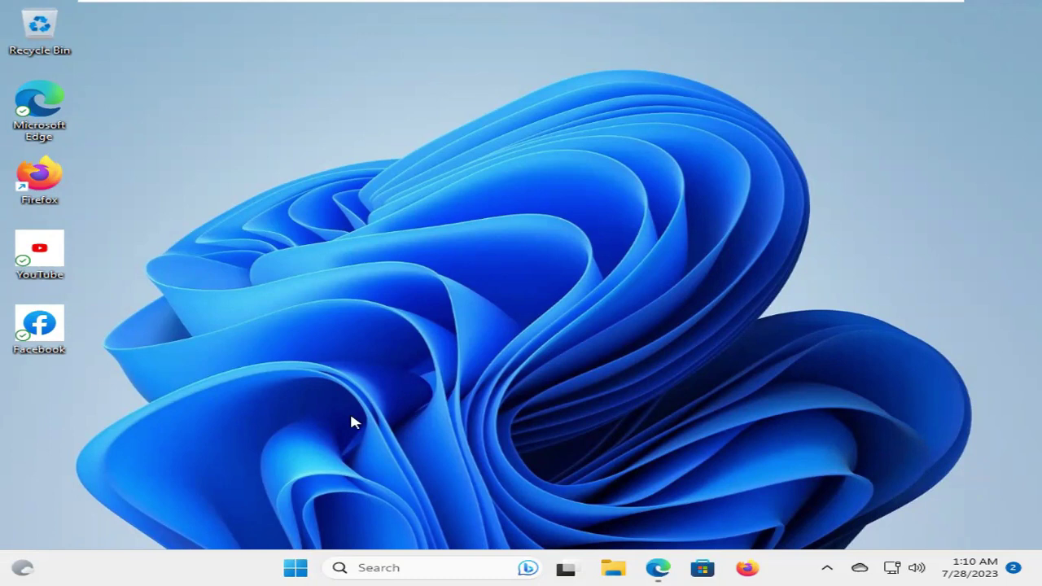
Open the VPN page under Network & internet in Windows Settings and start adding a VPN connection
{"action": "left_click", "coordinate": [294, 567]}
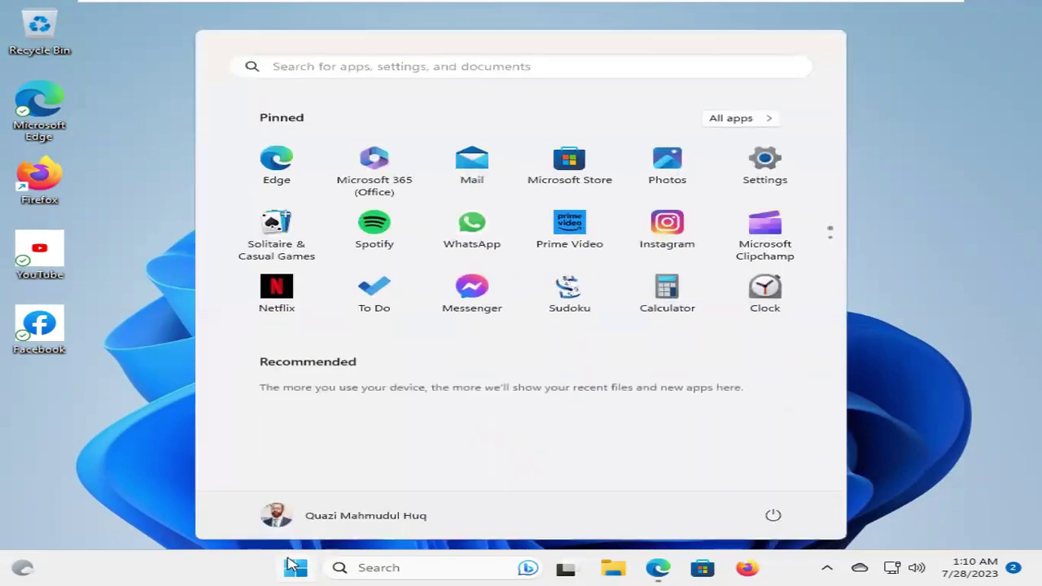
{"action": "left_click", "coordinate": [766, 162]}
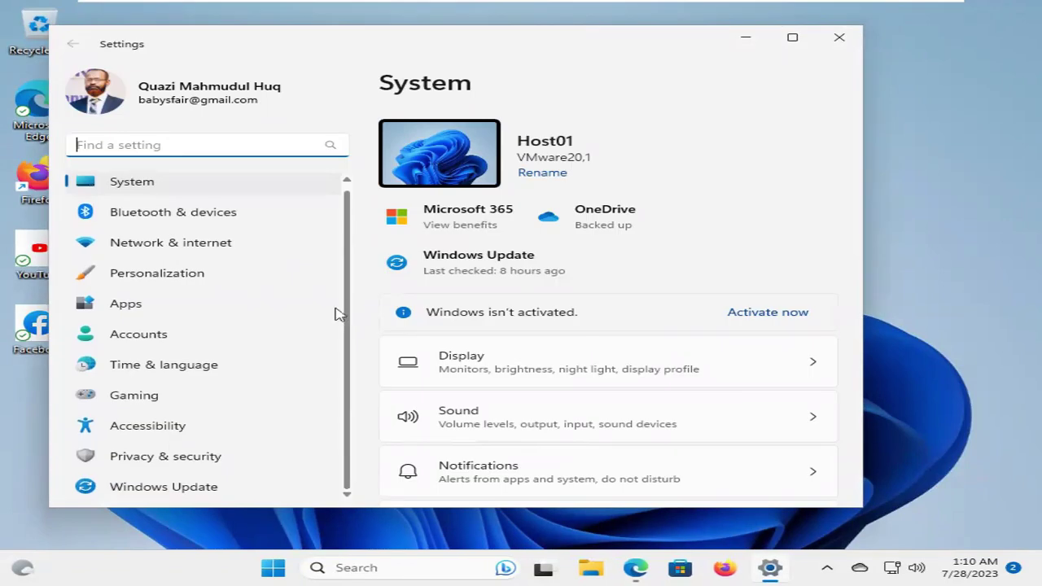
{"action": "left_click", "coordinate": [202, 249]}
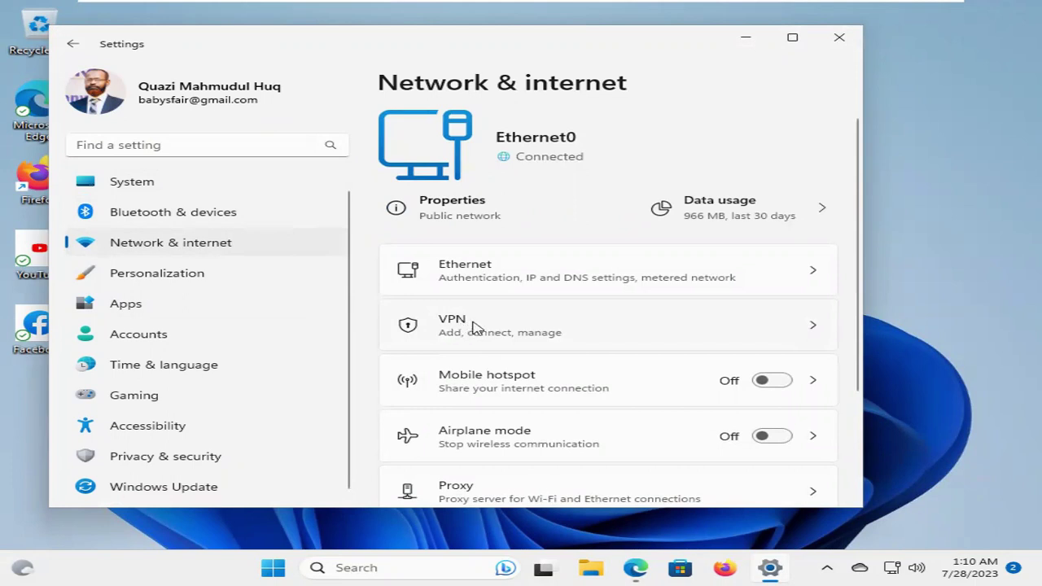
{"action": "left_click", "coordinate": [475, 326]}
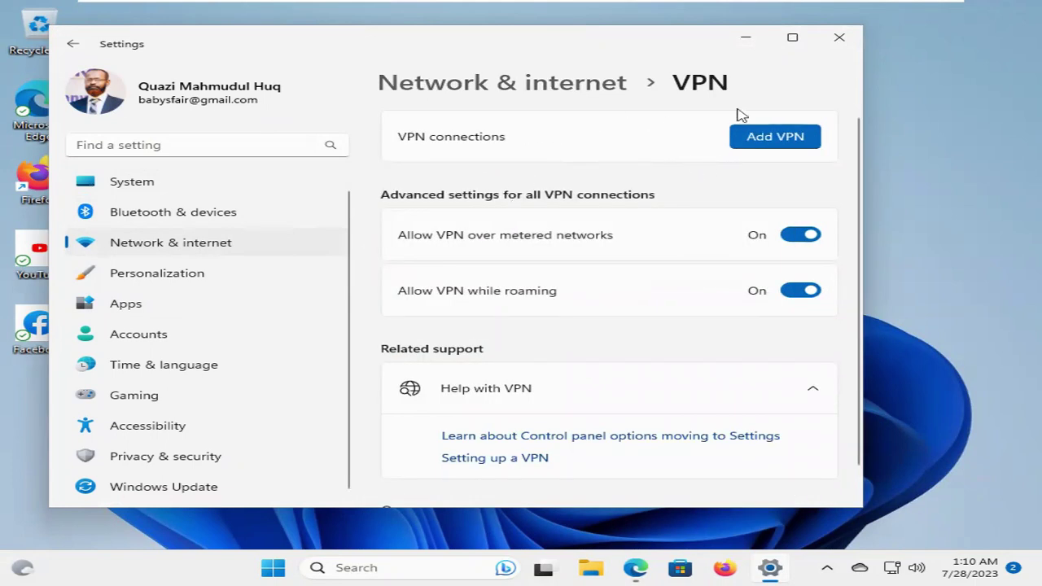
{"action": "left_click", "coordinate": [771, 139]}
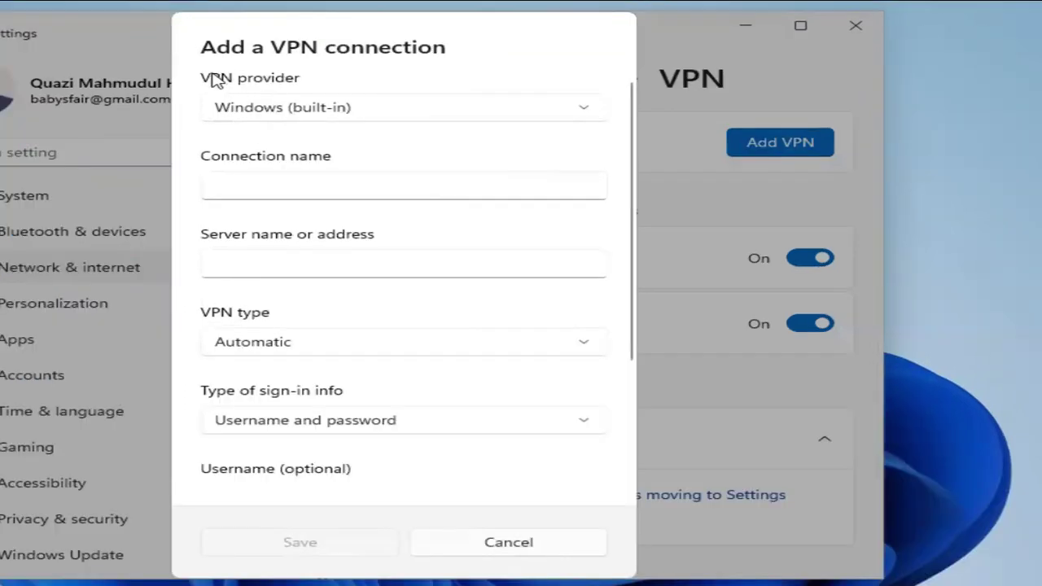
Set the VPN provider to Windows (built-in) and name the connection MyVPN
{"action": "left_click", "coordinate": [342, 110]}
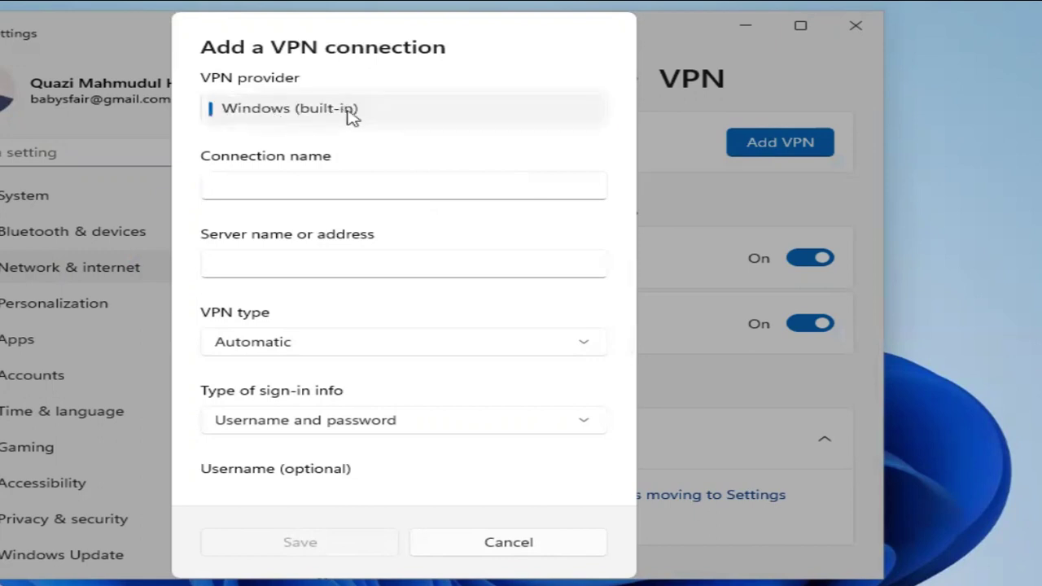
{"action": "left_click", "coordinate": [348, 154]}
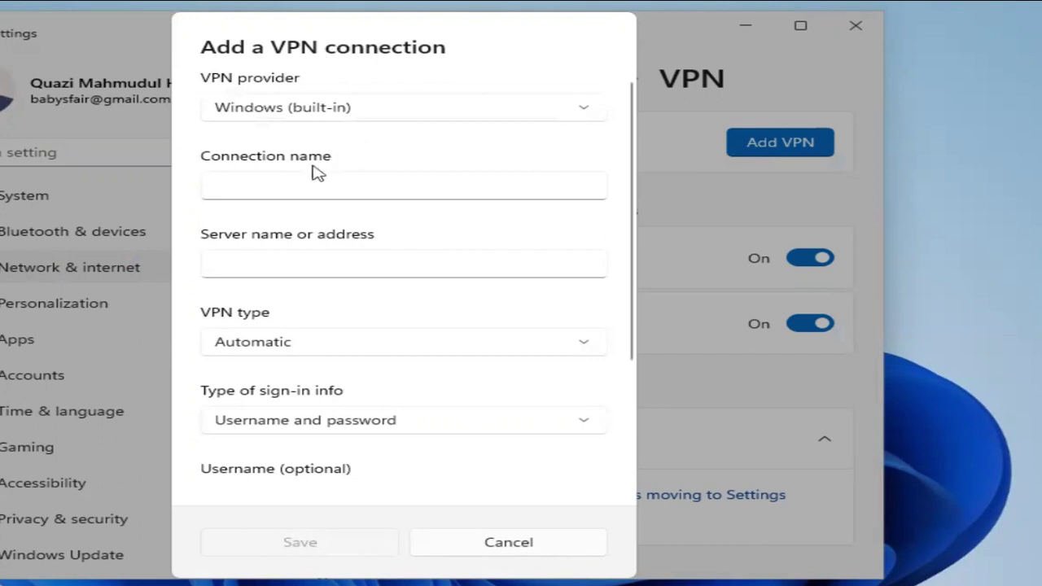
{"action": "left_click", "coordinate": [262, 183]}
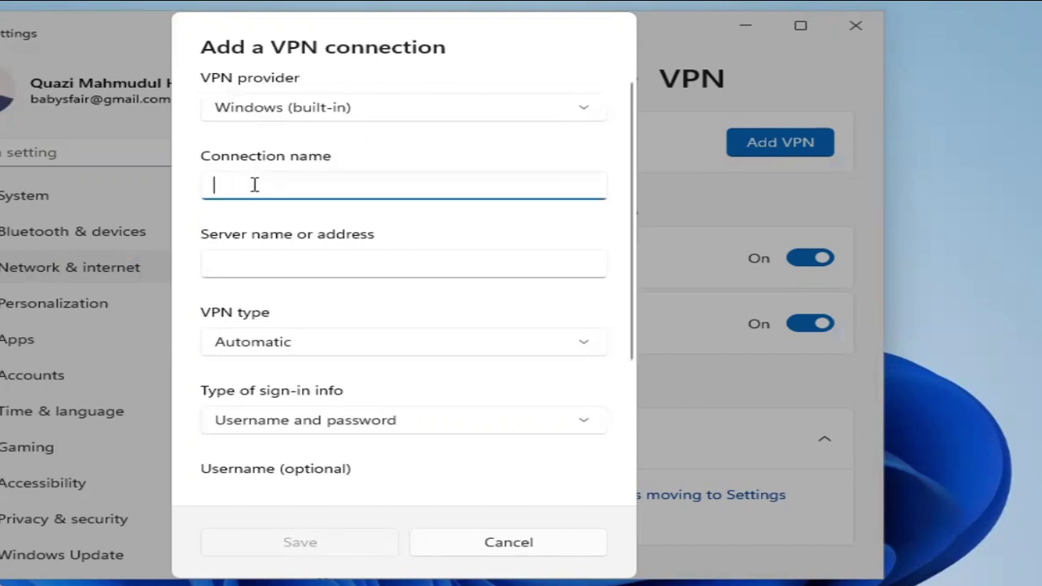
{"action": "type", "text": "MyVPN"}
{"action": "left_click", "coordinate": [328, 265]}
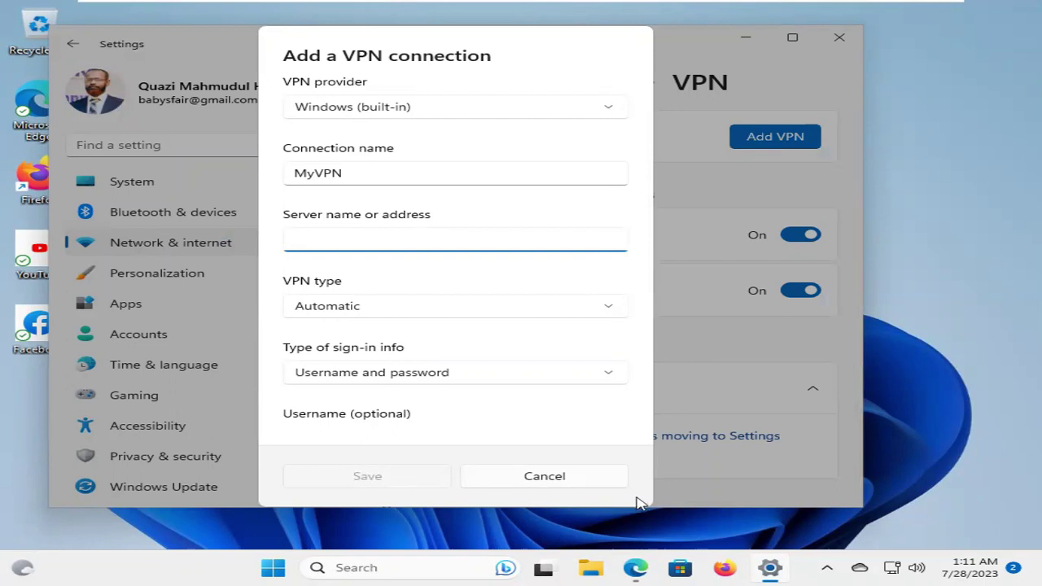
Switch back to Microsoft Edge and search the web for vpnbook.com in the empty tab
{"action": "left_click", "coordinate": [636, 566]}
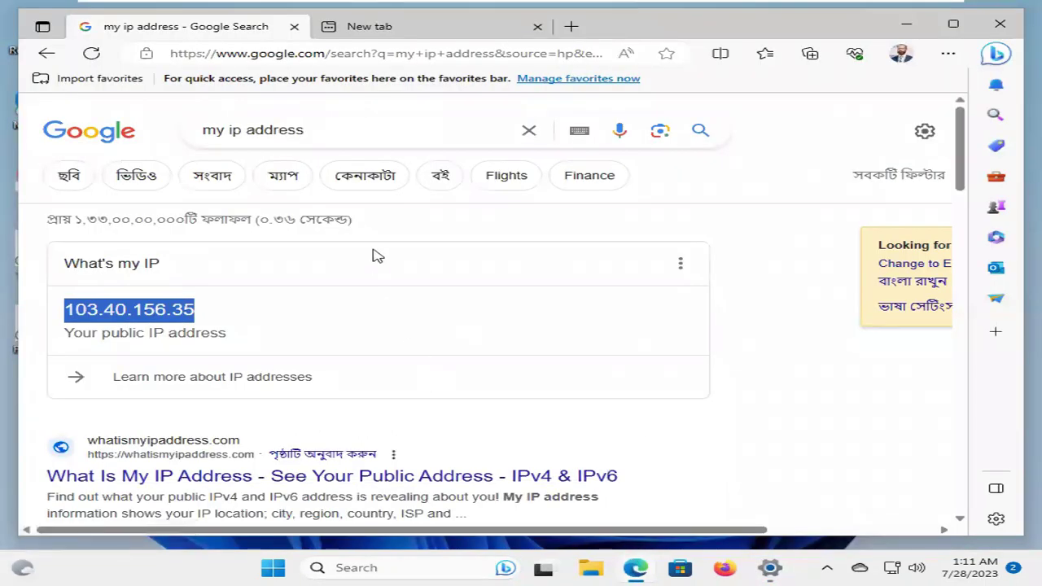
{"action": "left_click", "coordinate": [419, 30]}
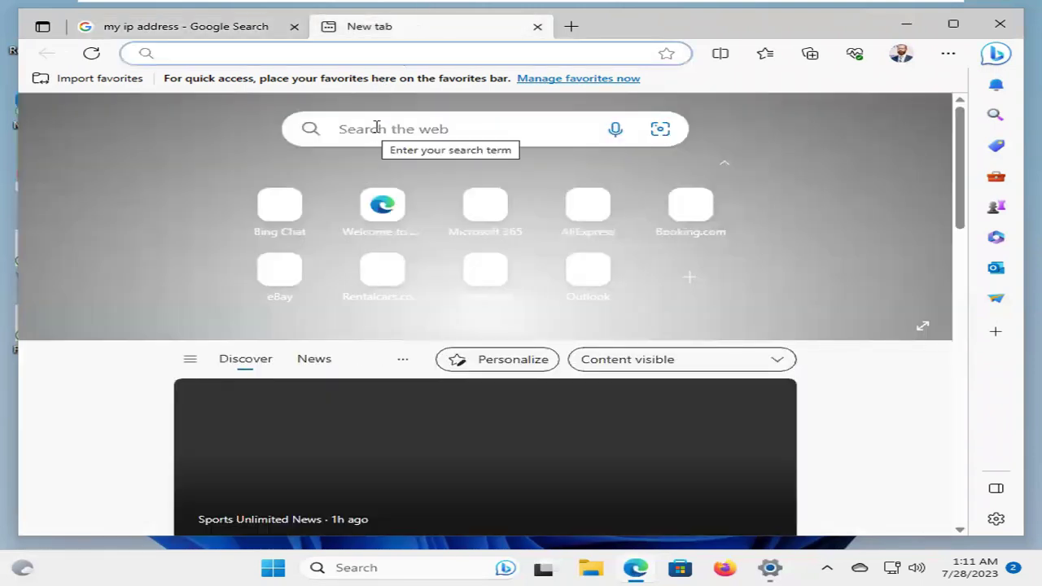
{"action": "left_click", "coordinate": [377, 128]}
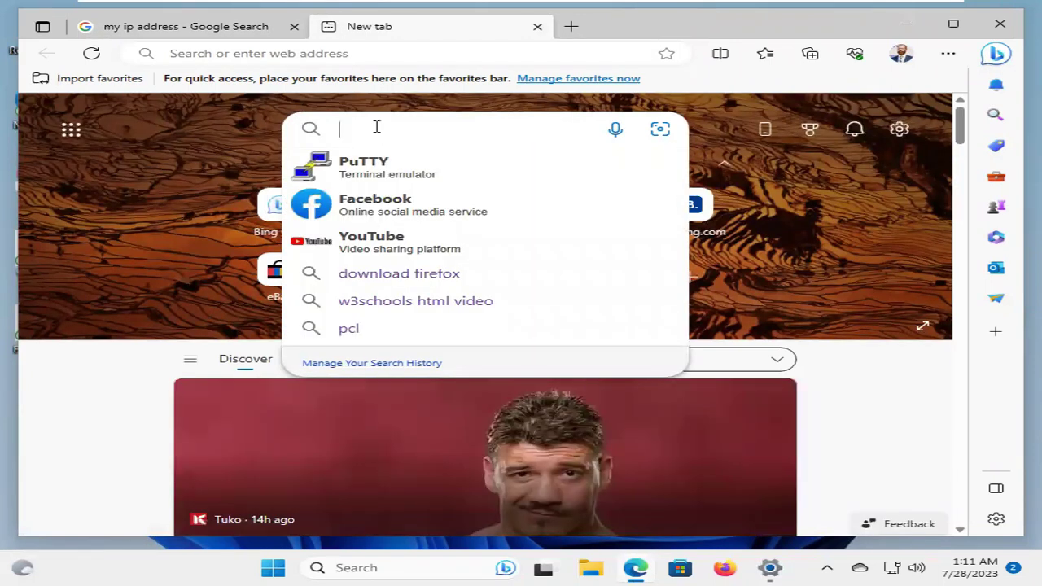
{"action": "type", "text": "VPN"}
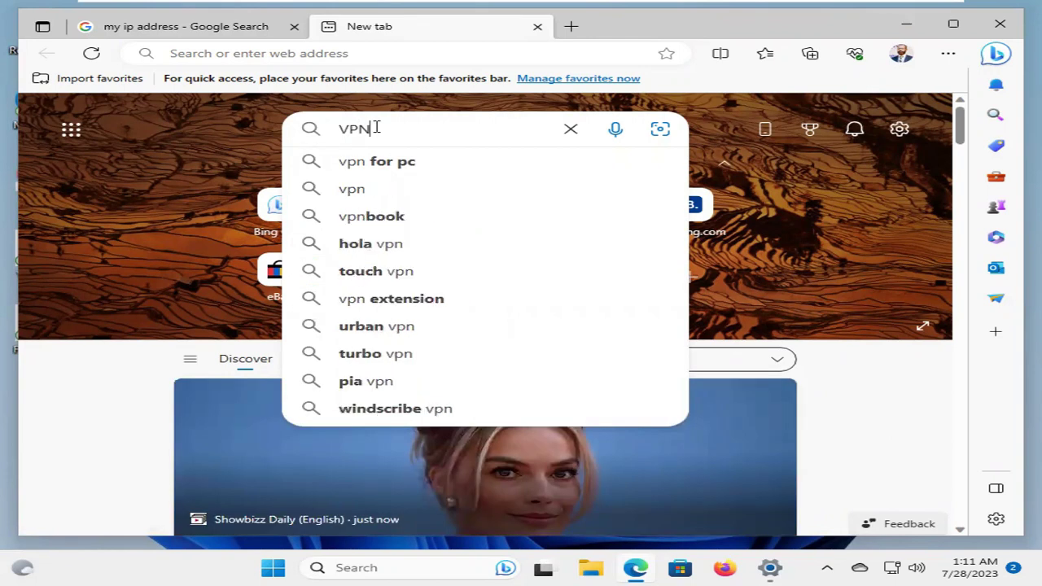
{"action": "type", "text": "BOOK"}
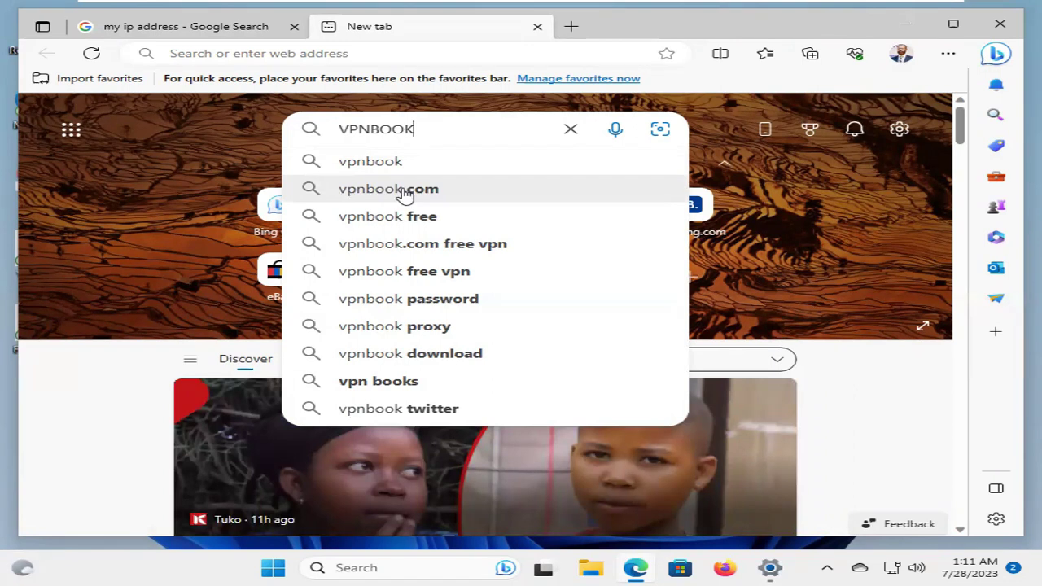
{"action": "left_click", "coordinate": [405, 194]}
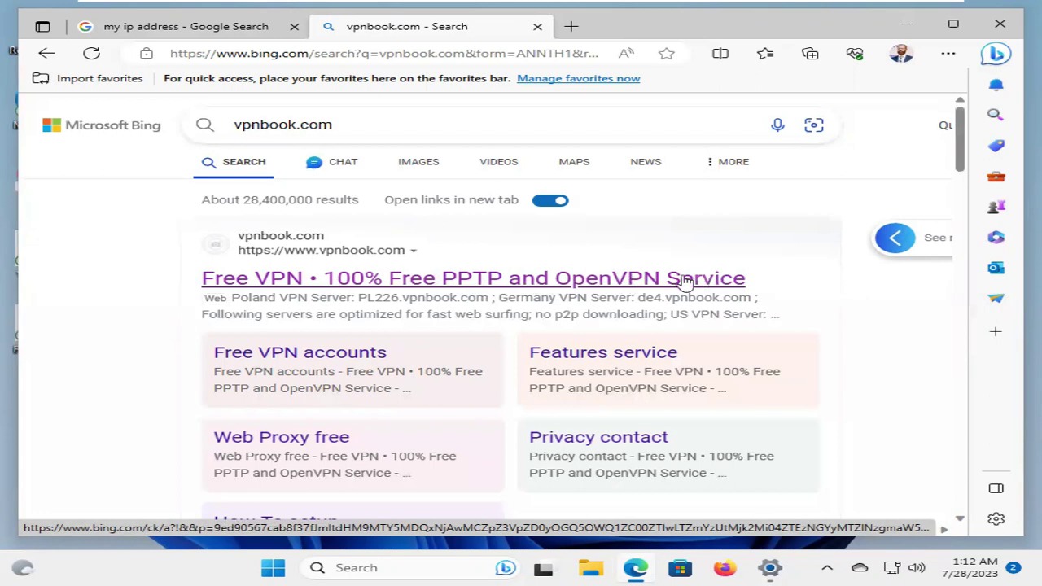
Open the VPNBook website in a new tab and go to its free VPN accounts page, closing the advertisement
{"action": "right_click", "coordinate": [330, 281]}
{"action": "left_click", "coordinate": [376, 297]}
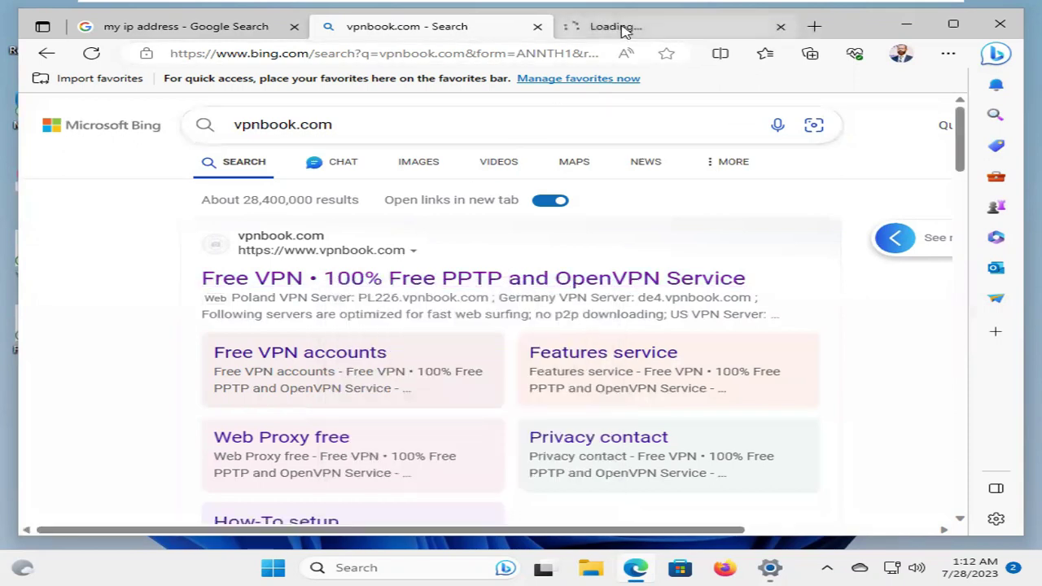
{"action": "left_click", "coordinate": [623, 28]}
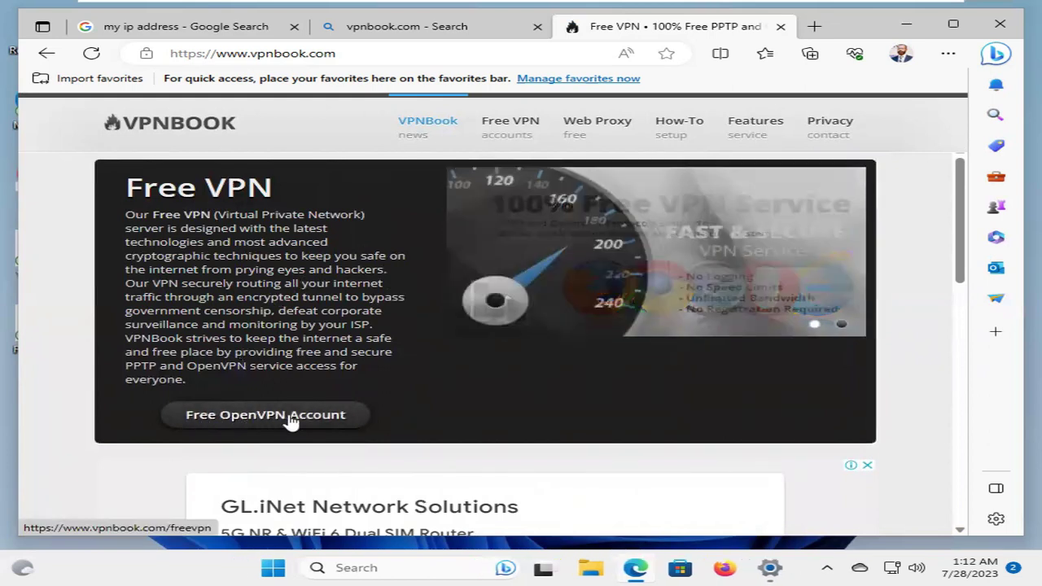
{"action": "left_click", "coordinate": [291, 417]}
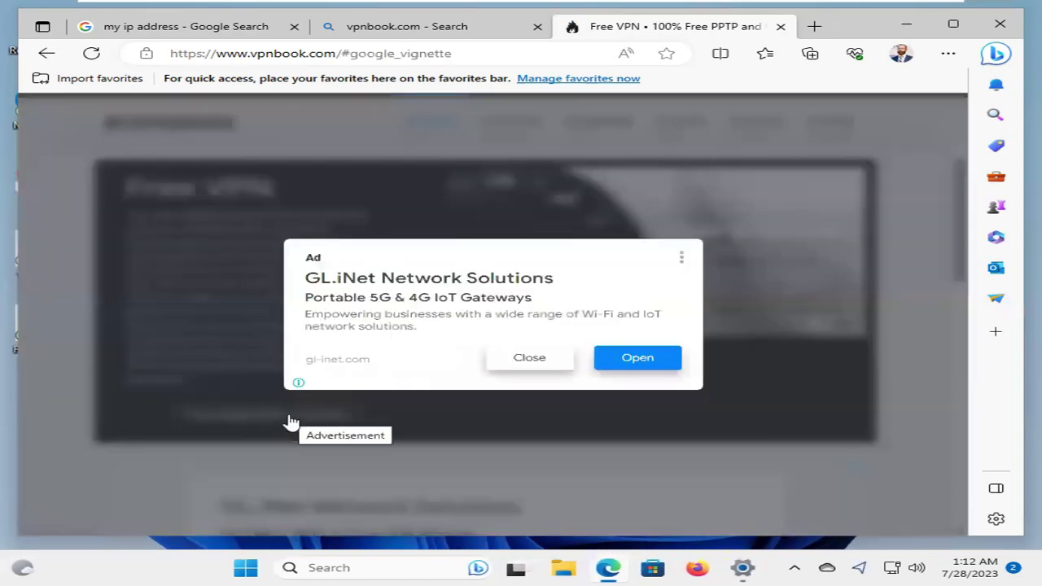
{"action": "left_click", "coordinate": [530, 370]}
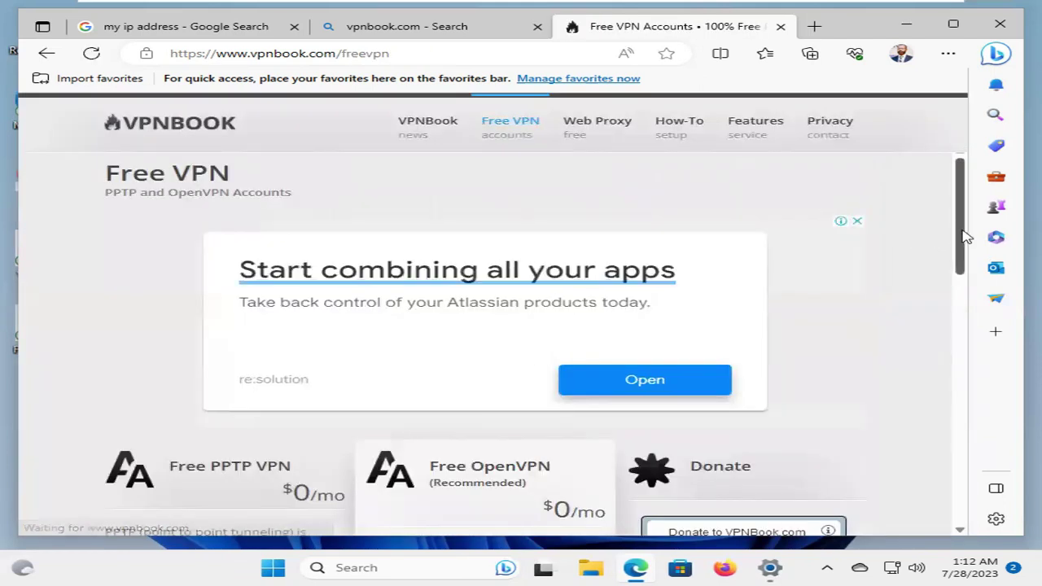
Examine the server addresses and sign-in details listed under Free PPTP VPN
{"action": "scroll", "coordinate": [963, 244], "scroll_direction": "down", "scroll_amount": 3}
{"action": "scroll", "coordinate": [958, 323], "scroll_direction": "down", "scroll_amount": 2}
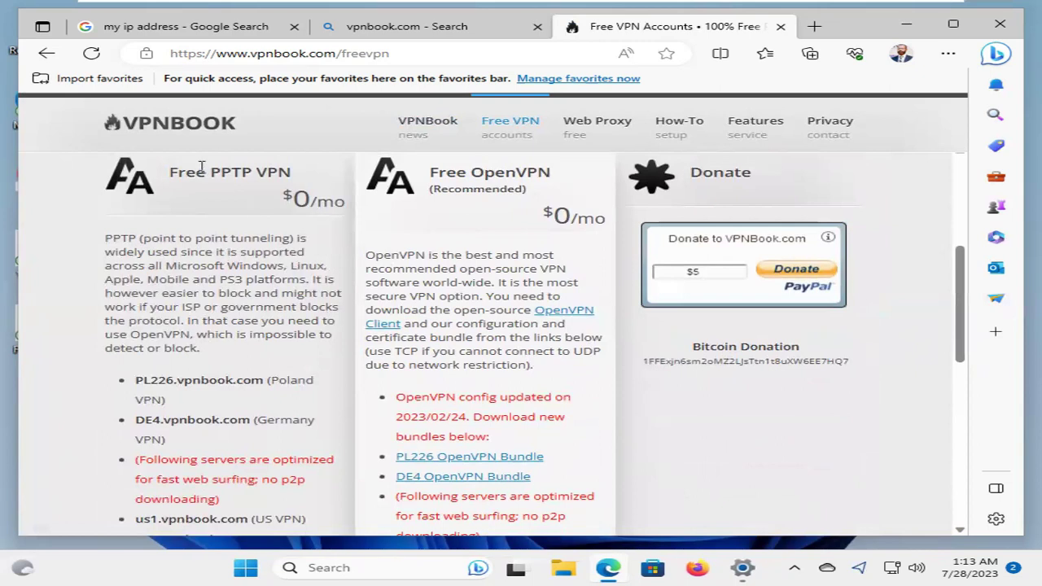
{"action": "left_click_drag", "start_coordinate": [177, 175], "coordinate": [279, 171]}
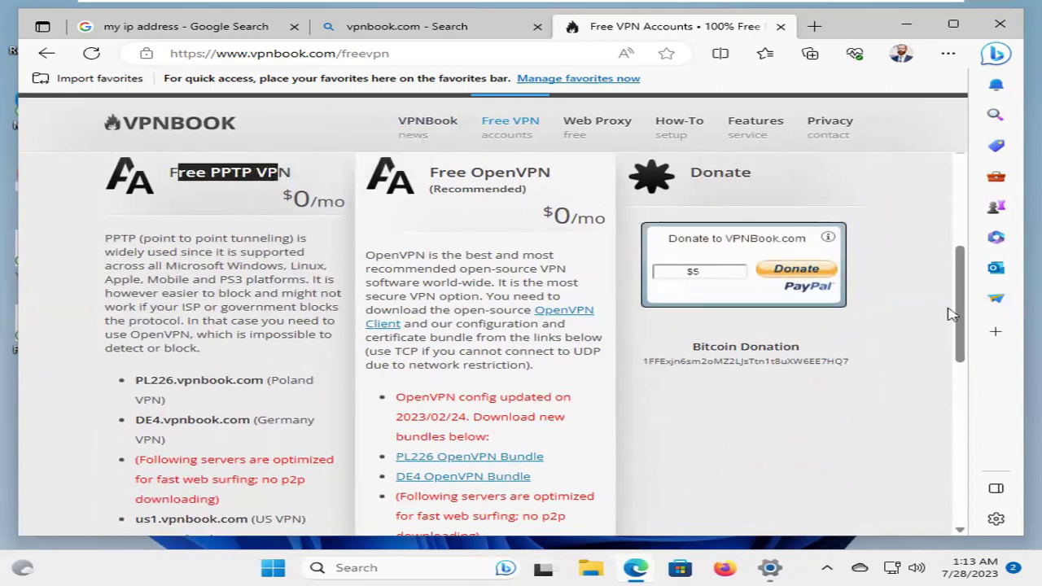
{"action": "scroll", "coordinate": [962, 326], "scroll_direction": "down", "scroll_amount": 1}
{"action": "scroll", "coordinate": [961, 342], "scroll_direction": "down", "scroll_amount": 2}
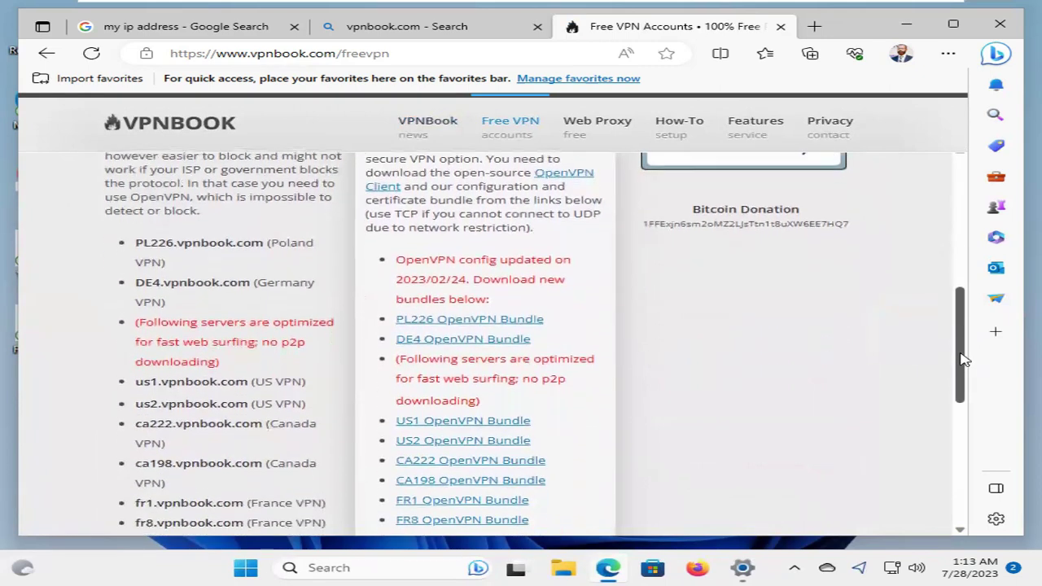
{"action": "scroll", "coordinate": [969, 378], "scroll_direction": "down", "scroll_amount": 1}
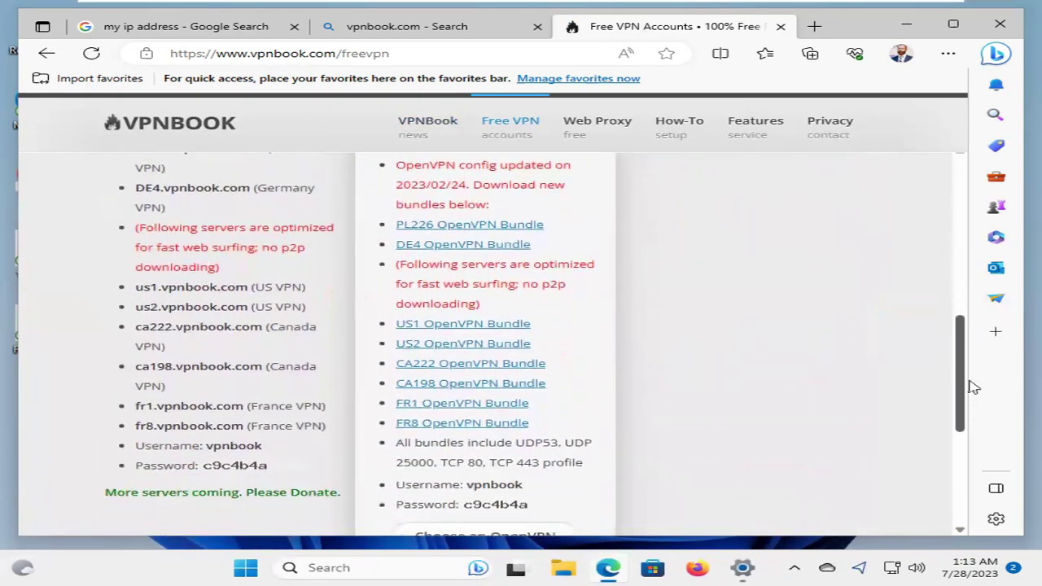
{"action": "scroll", "coordinate": [161, 172], "scroll_direction": "up", "scroll_amount": 1}
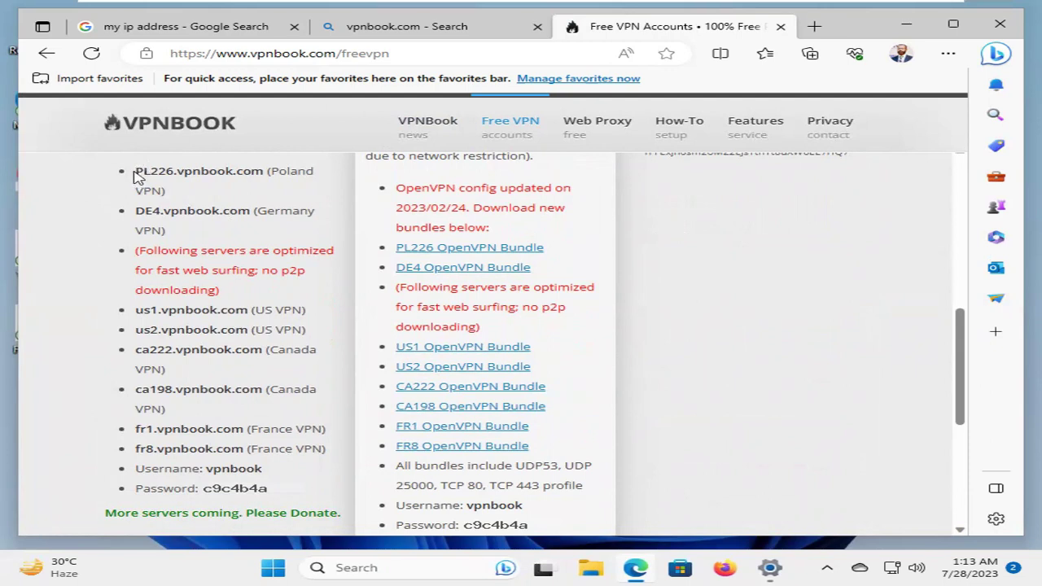
Copy the Poland server address PL226.vpnbook.com and paste it as the server name or address of the new VPN connection in Settings
{"action": "left_click_drag", "start_coordinate": [135, 174], "coordinate": [264, 176]}
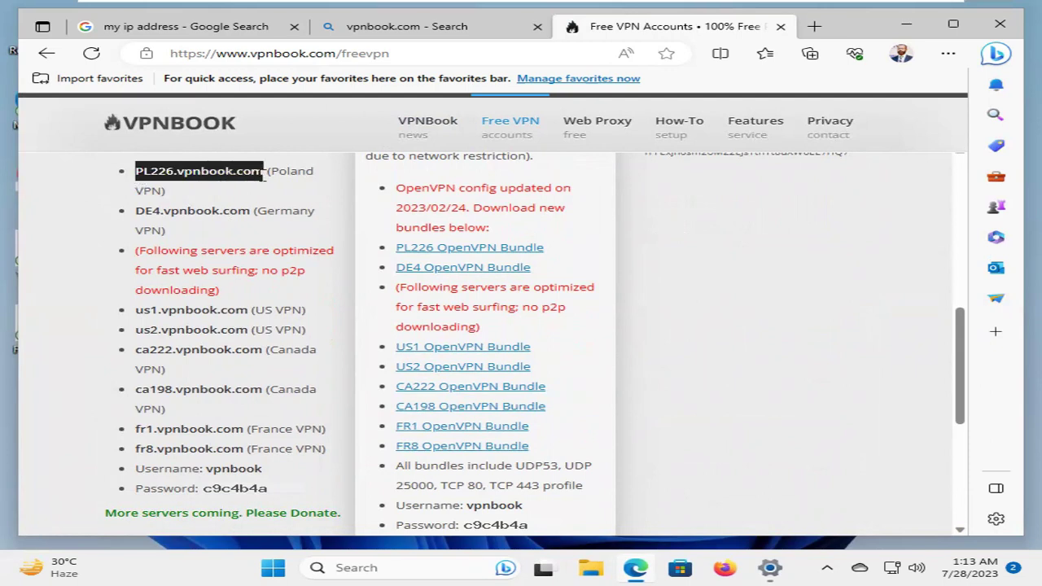
{"action": "right_click", "coordinate": [216, 168]}
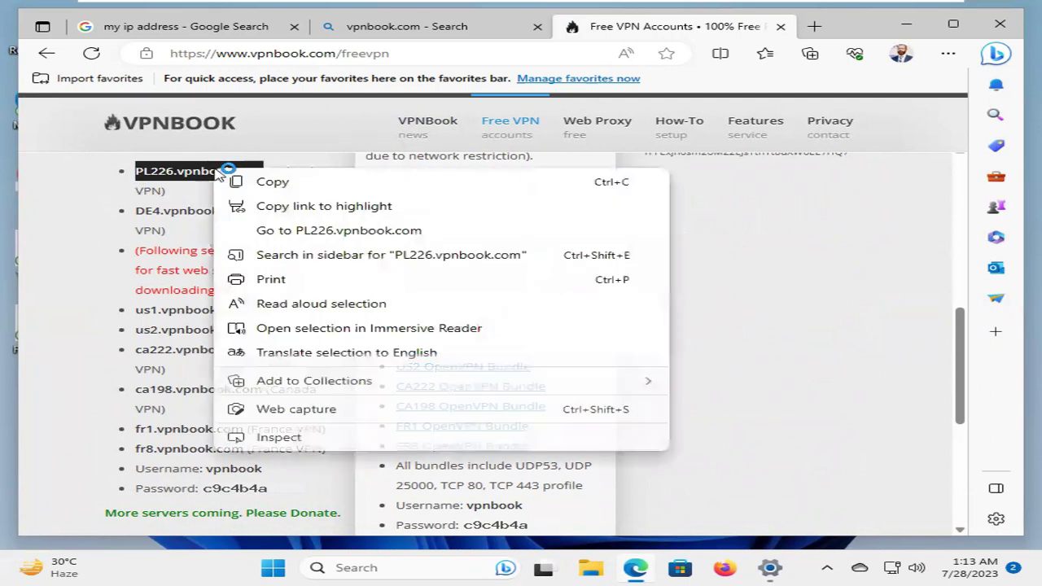
{"action": "left_click", "coordinate": [271, 182]}
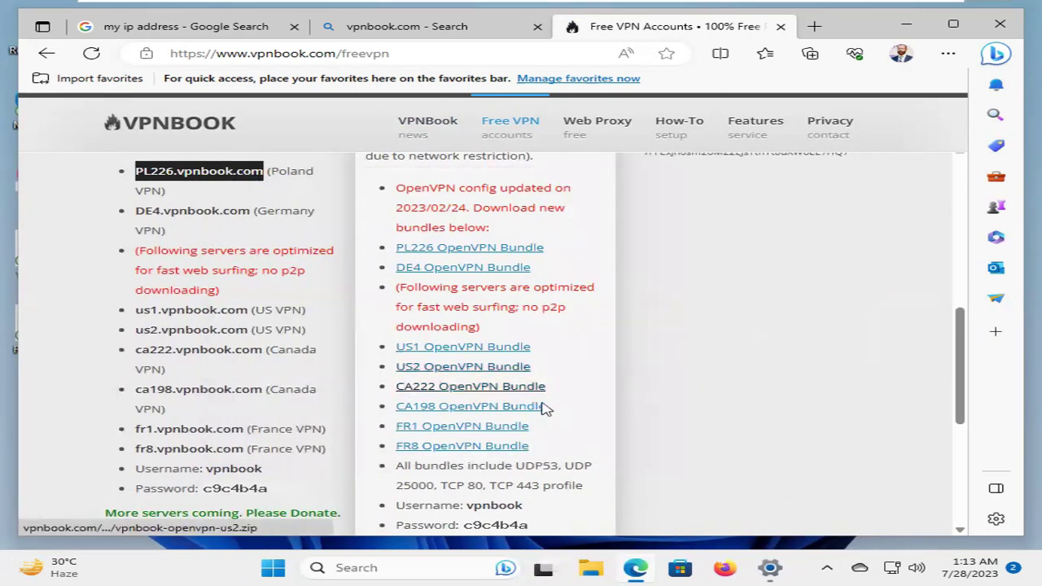
{"action": "left_click", "coordinate": [769, 569]}
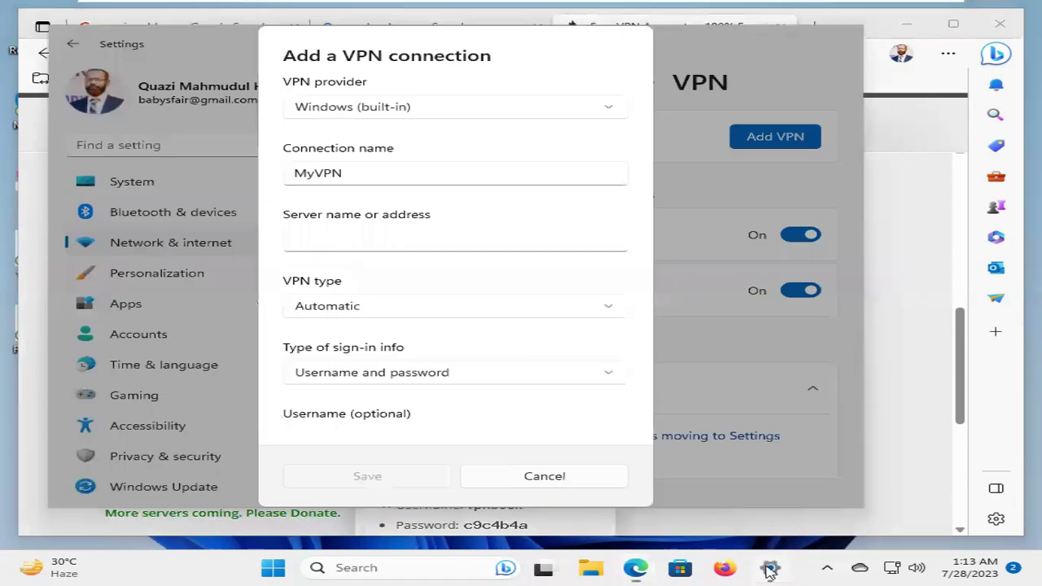
{"action": "right_click", "coordinate": [346, 238]}
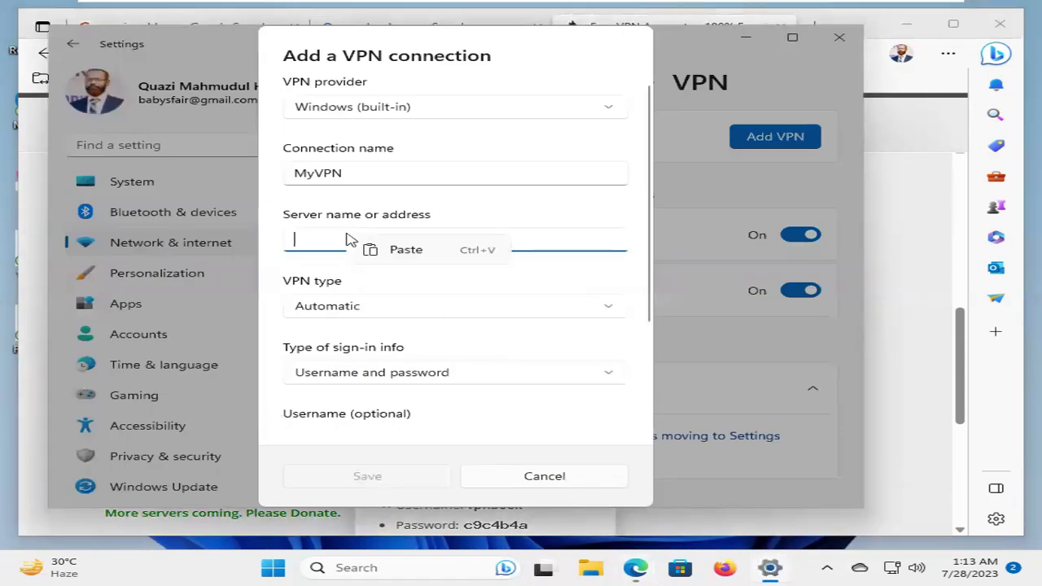
{"action": "left_click", "coordinate": [404, 252]}
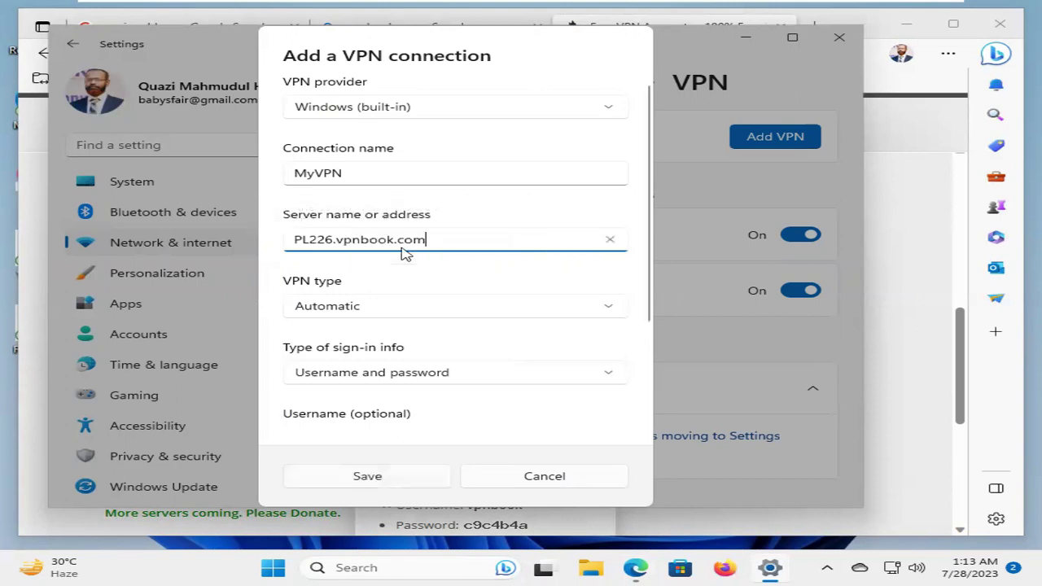
Keep the VPN type at Automatic and the type of sign-in info at Username and password
{"action": "left_click", "coordinate": [367, 307]}
{"action": "left_click", "coordinate": [366, 307]}
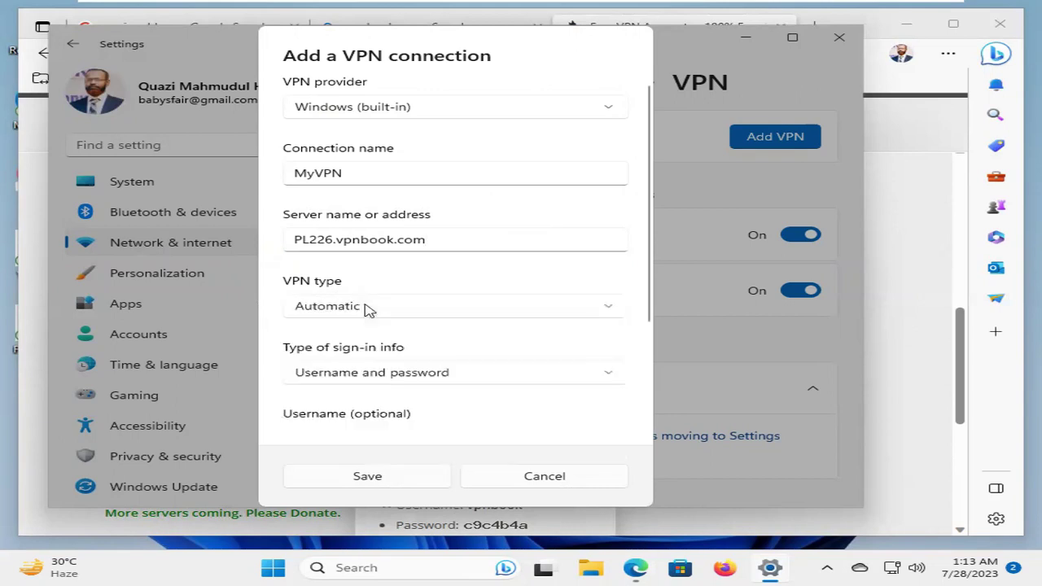
{"action": "left_click", "coordinate": [362, 375]}
{"action": "left_click", "coordinate": [363, 375]}
{"action": "left_click_drag", "start_coordinate": [652, 278], "coordinate": [651, 390]}
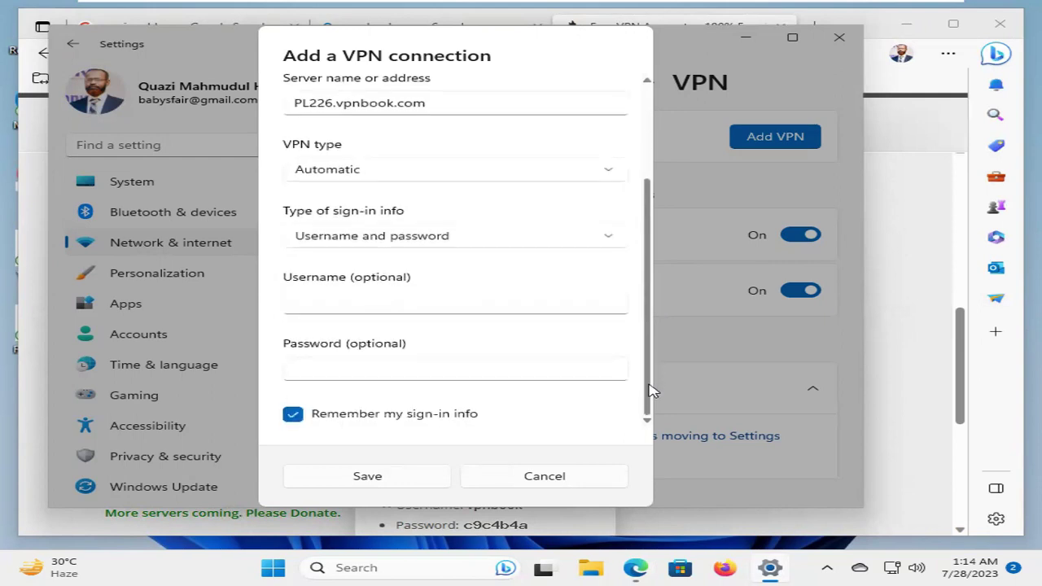
Copy the PPTP username vpnbook from the VPNBook page in Microsoft Edge and paste it as the connection's username in Settings
{"action": "left_click", "coordinate": [396, 298]}
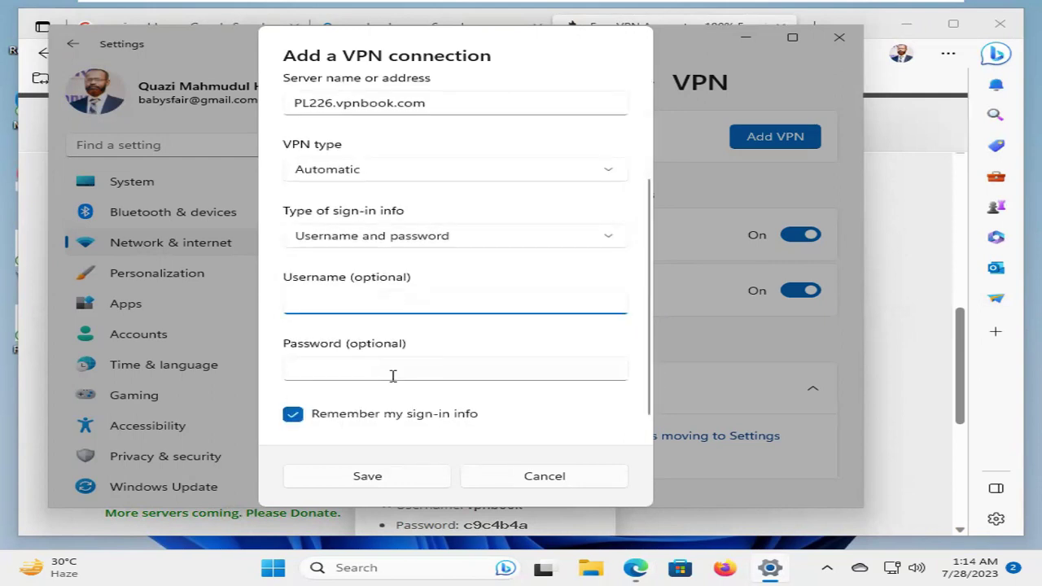
{"action": "left_click", "coordinate": [392, 372]}
{"action": "left_click", "coordinate": [391, 295]}
{"action": "left_click", "coordinate": [928, 386]}
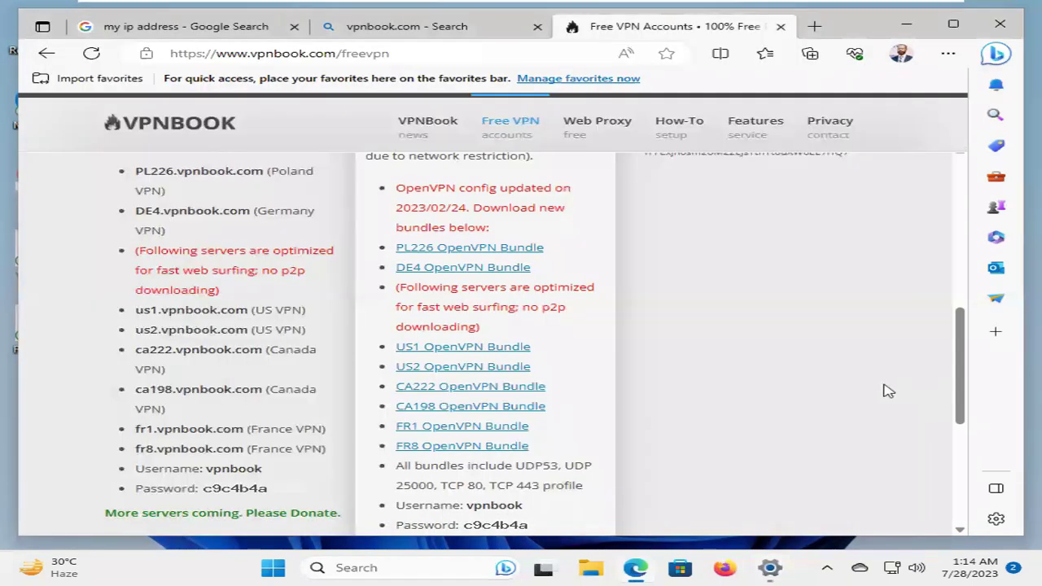
{"action": "double_click", "coordinate": [213, 470]}
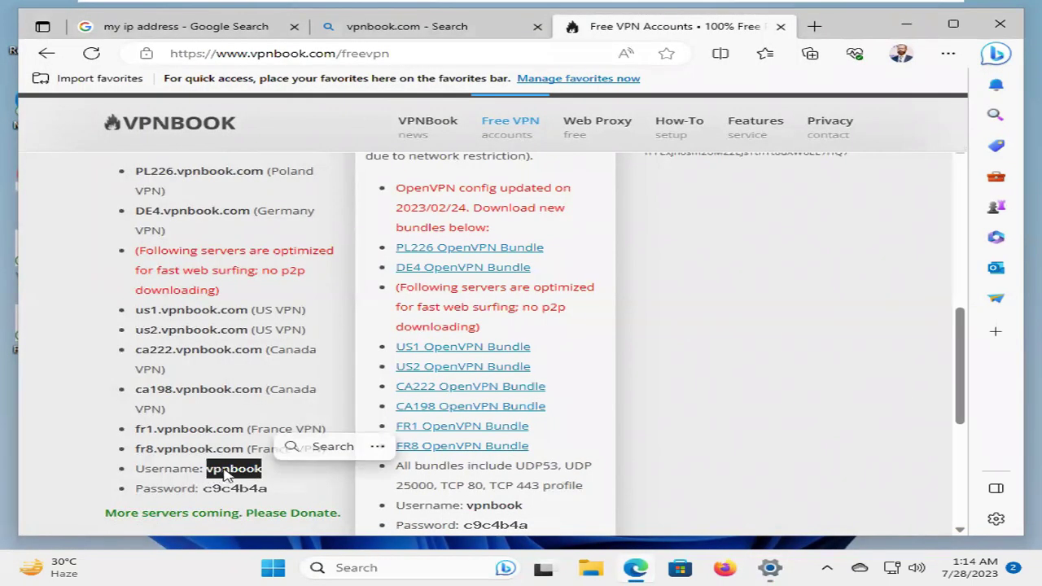
{"action": "key", "text": "ctrl+c"}
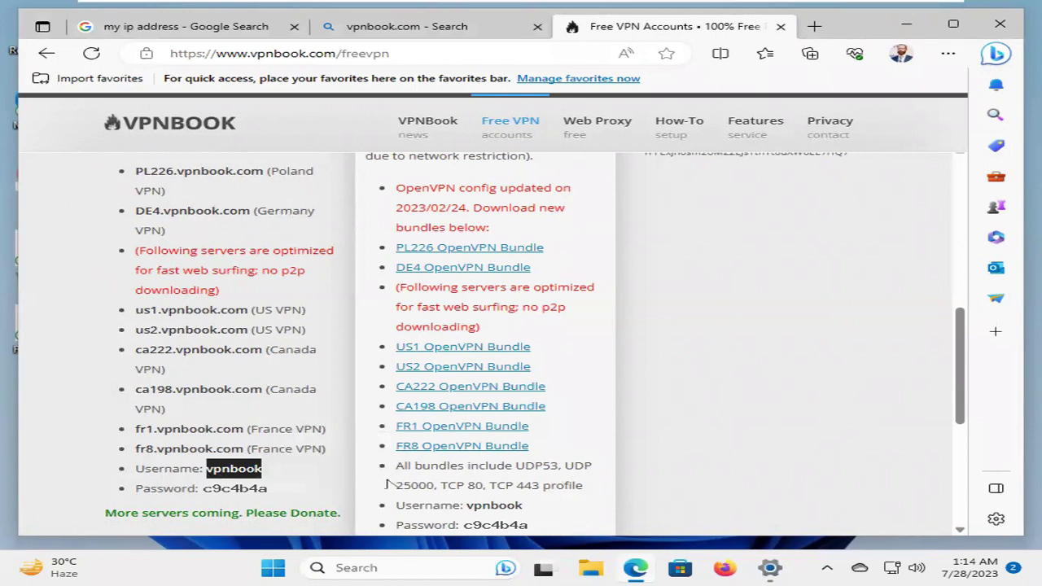
{"action": "left_click", "coordinate": [766, 570]}
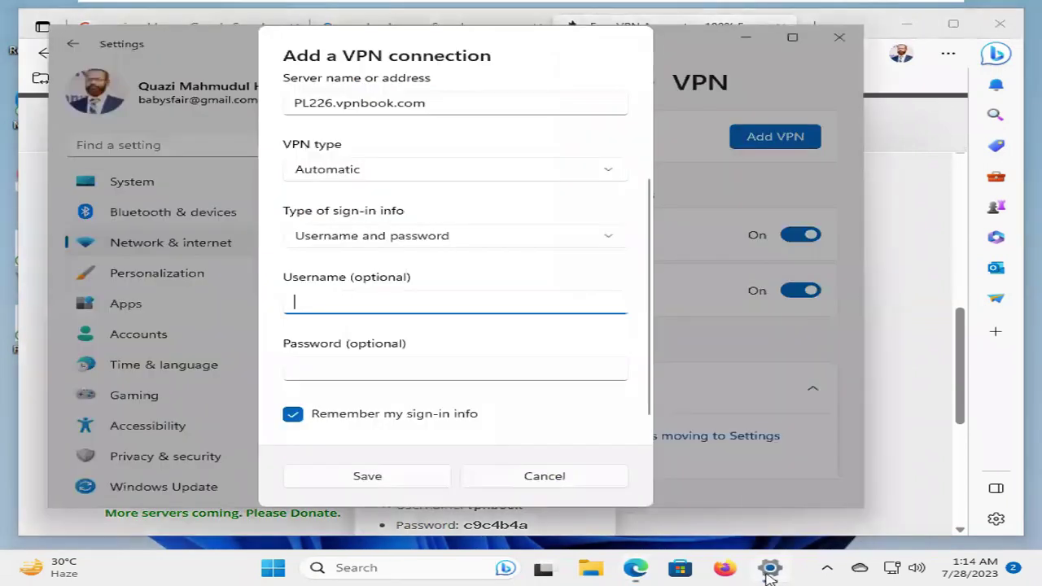
{"action": "right_click", "coordinate": [412, 303]}
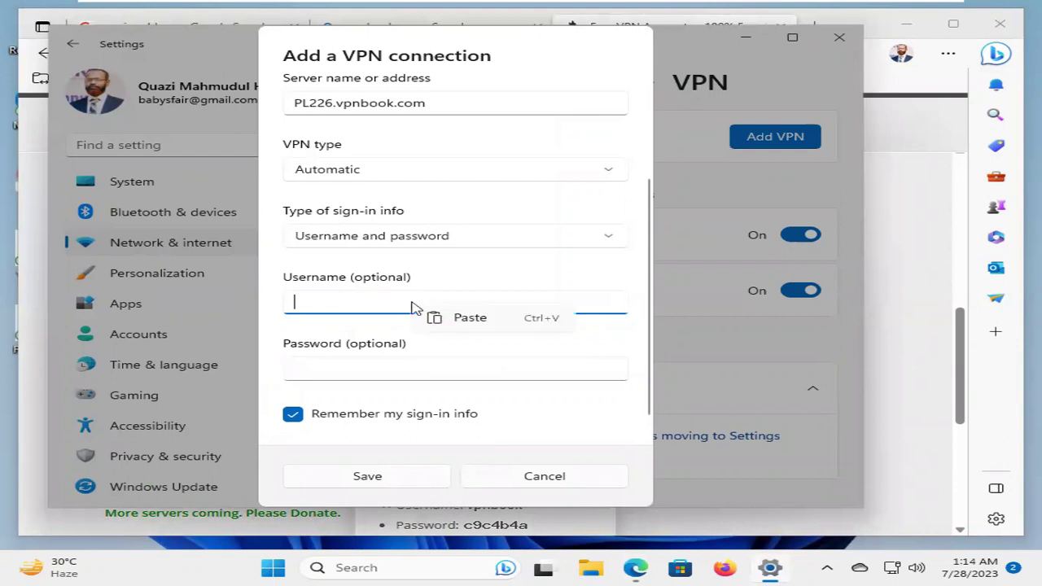
{"action": "left_click", "coordinate": [469, 319]}
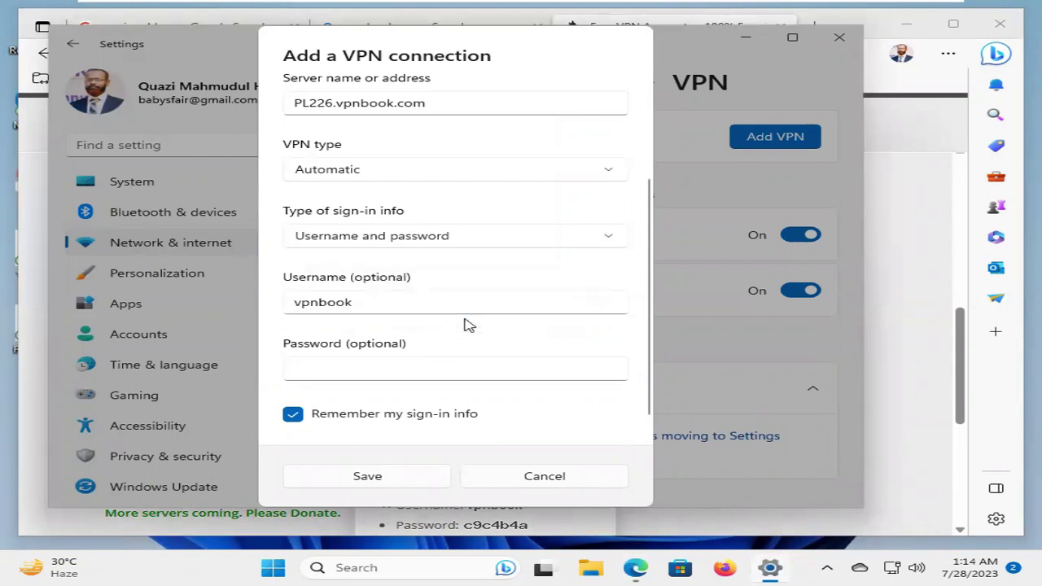
Look up the PPTP password on the VPNBook page, enter it as the connection's password in Settings, check it unmasked, and save the connection
{"action": "left_click", "coordinate": [901, 421]}
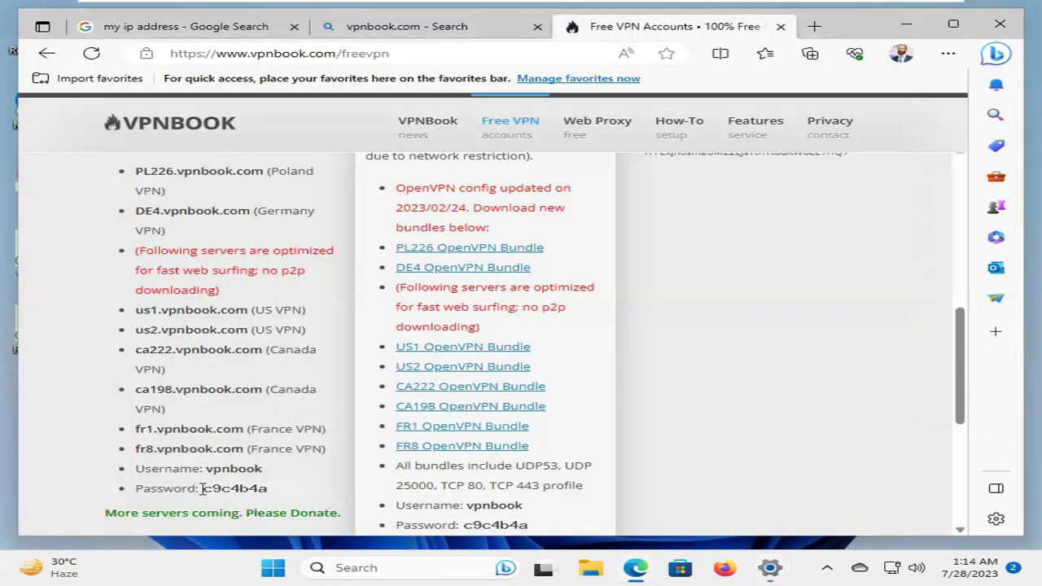
{"action": "double_click", "coordinate": [254, 490]}
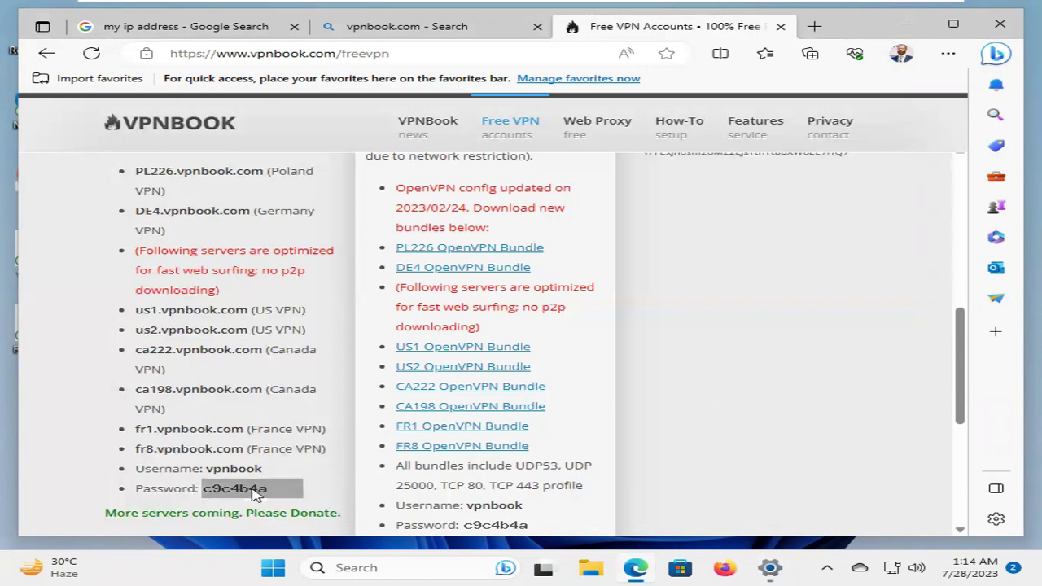
{"action": "right_click", "coordinate": [255, 494]}
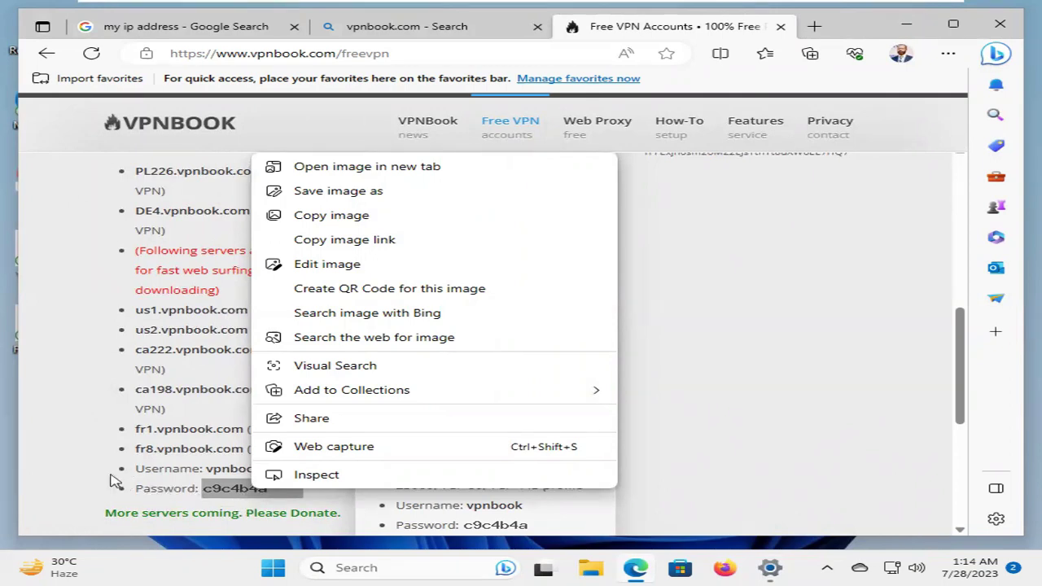
{"action": "left_click", "coordinate": [93, 471]}
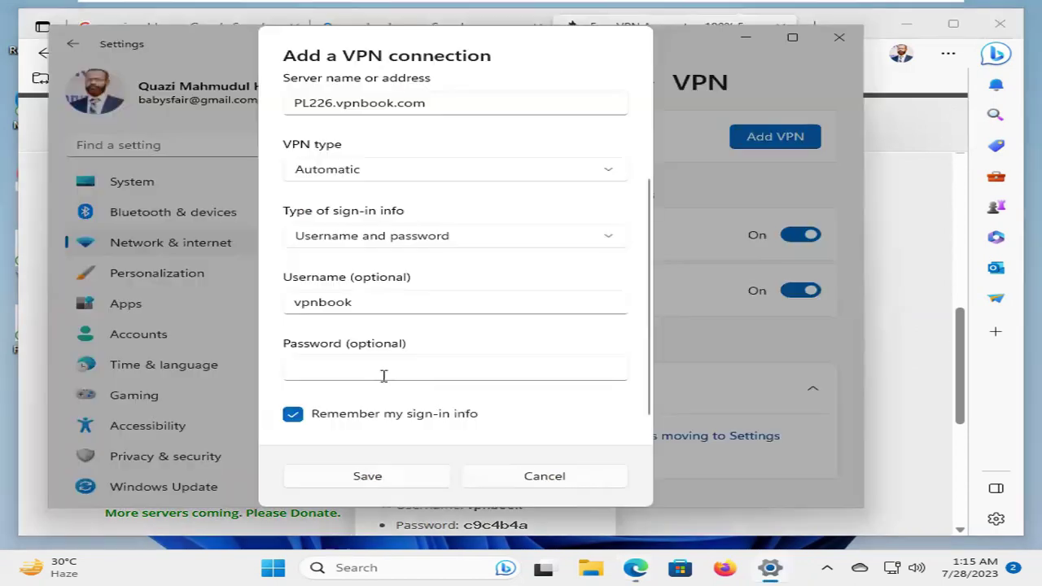
{"action": "left_click", "coordinate": [379, 372]}
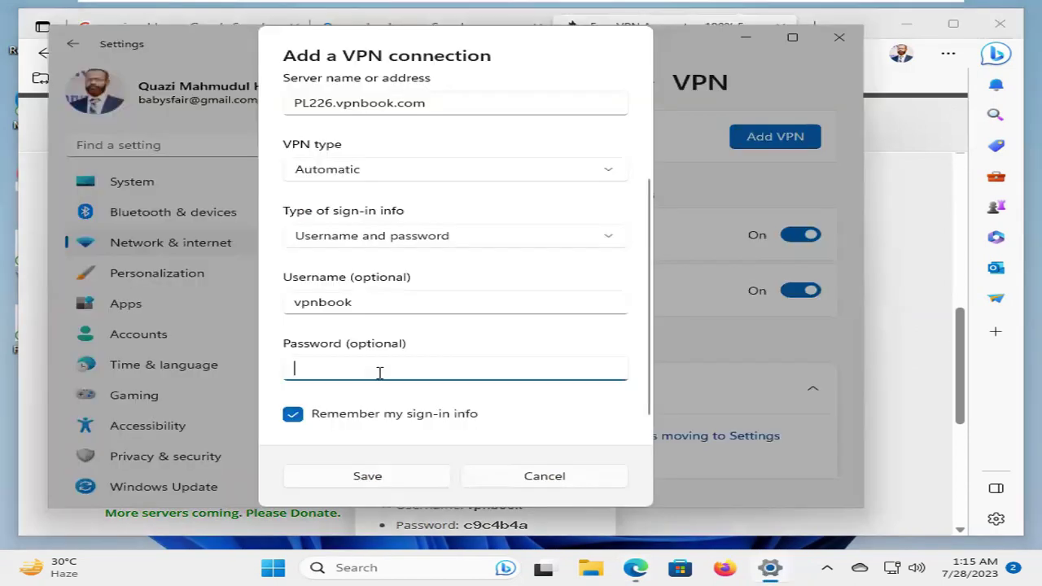
{"action": "type", "text": "c9"}
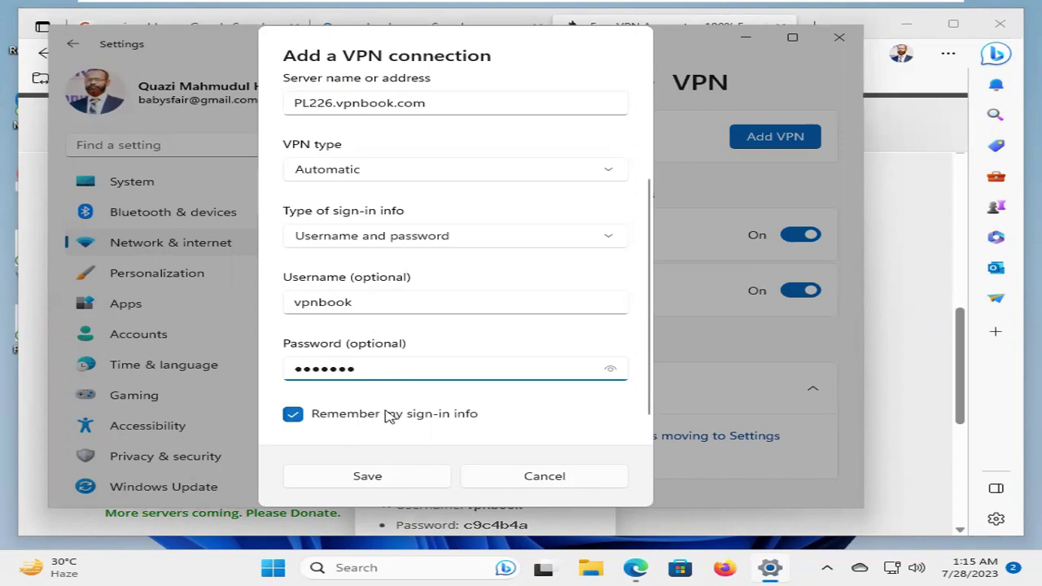
{"action": "left_click", "coordinate": [611, 370]}
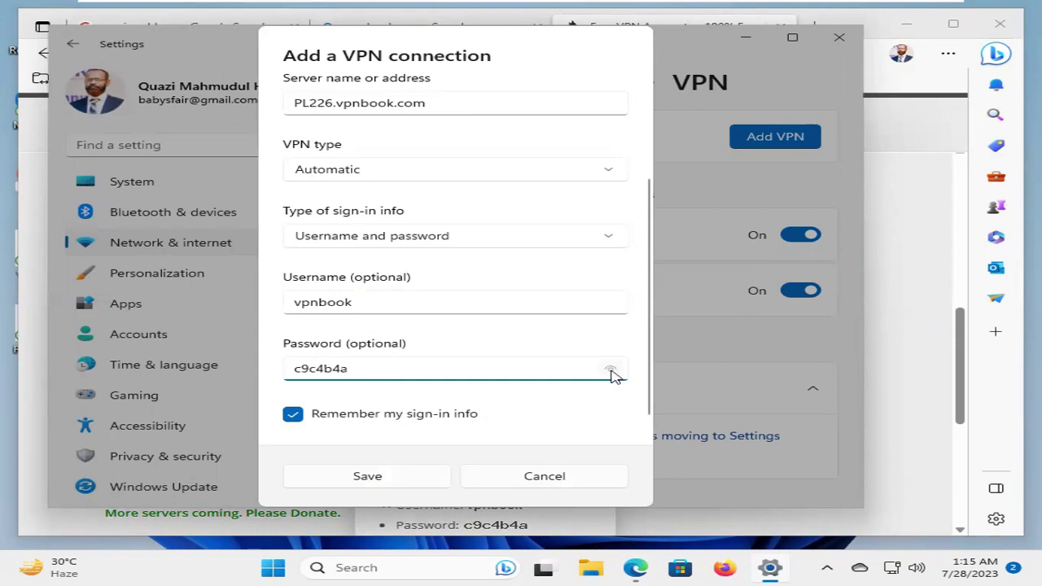
{"action": "left_click", "coordinate": [390, 476]}
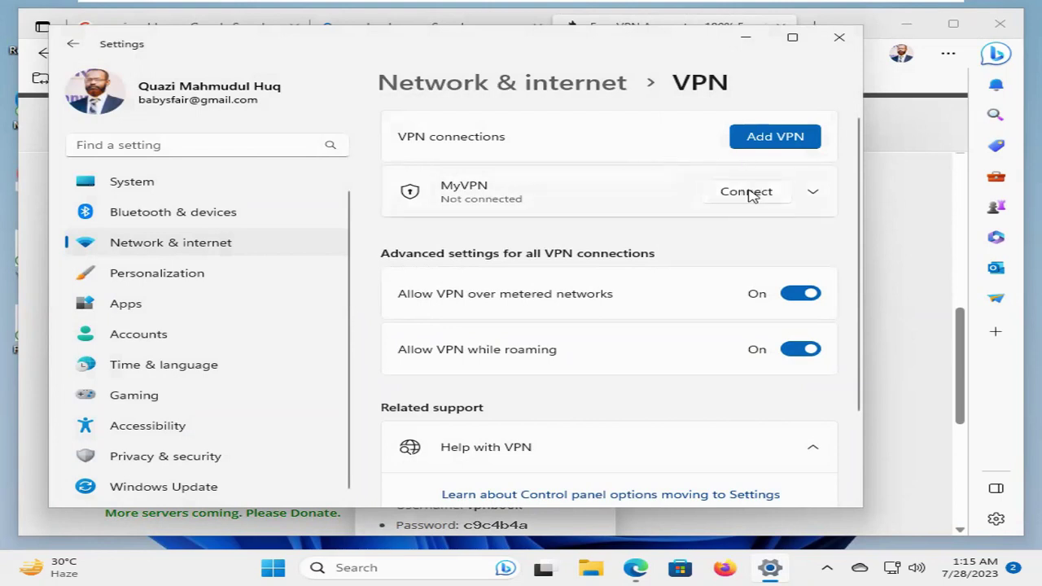
Connect to MyVPN, expand its connection details, and close Settings
{"action": "left_click", "coordinate": [748, 193]}
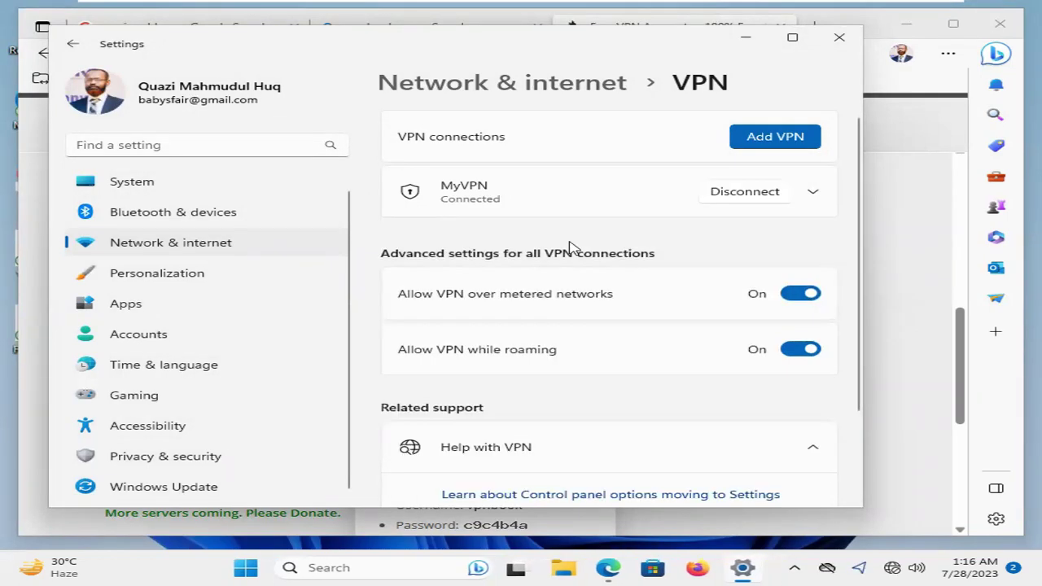
{"action": "left_click", "coordinate": [446, 205]}
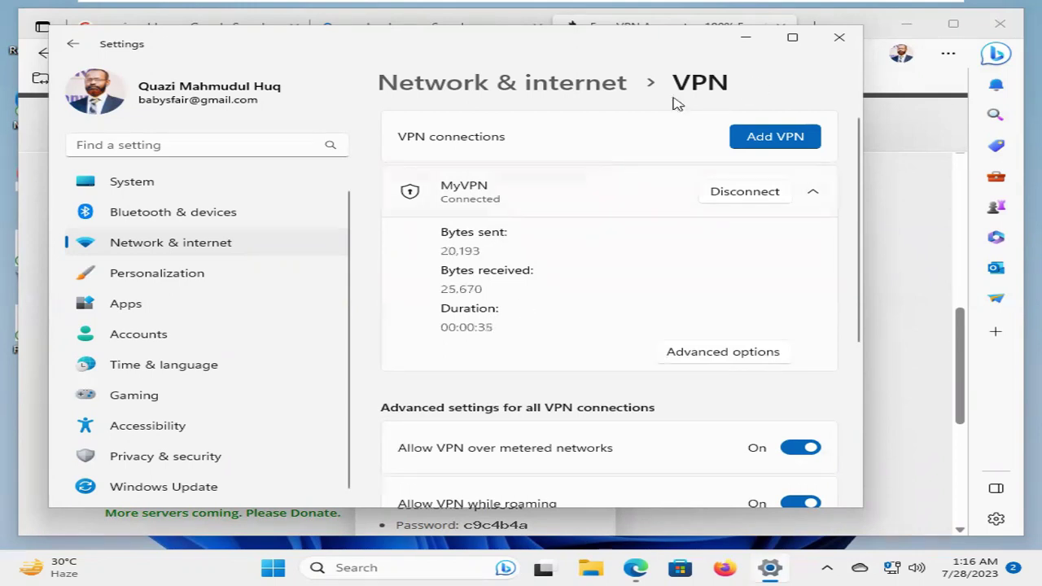
{"action": "left_click", "coordinate": [838, 39]}
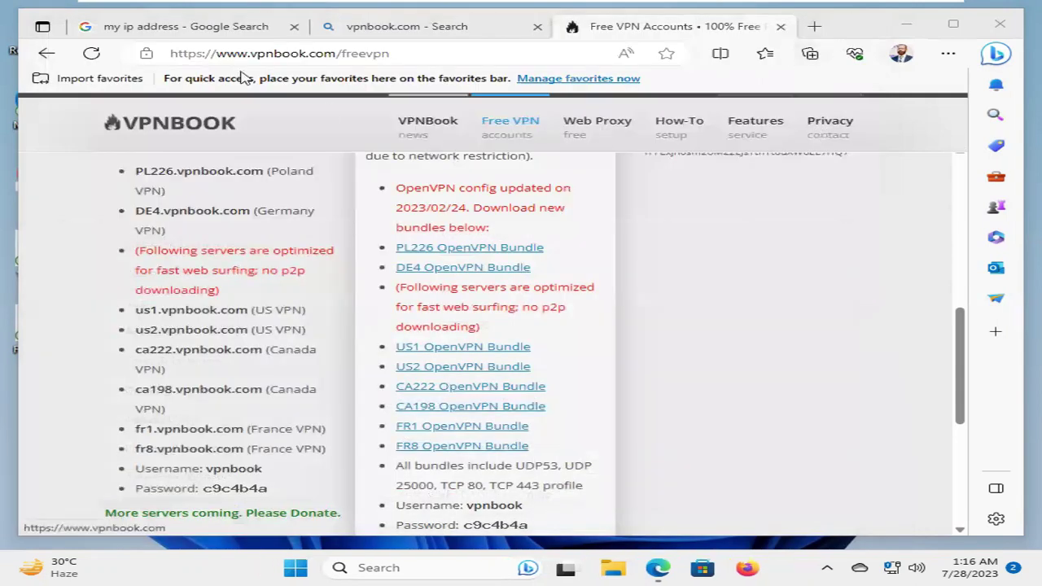
Search for "my ip address" in the Bing tab and check the public IP address while connected to the VPN
{"action": "left_click", "coordinate": [196, 26]}
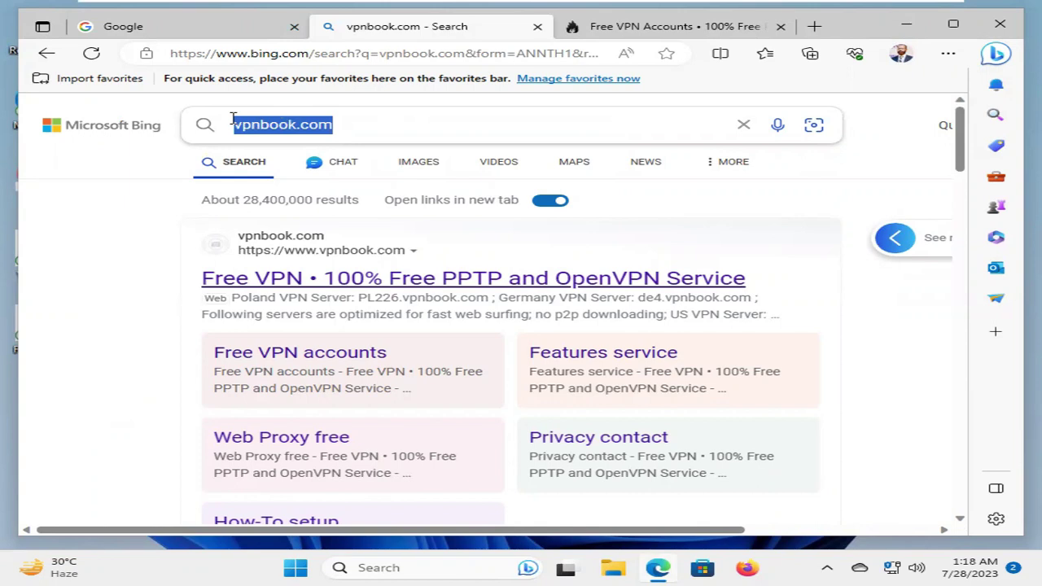
{"action": "type", "text": "i"}
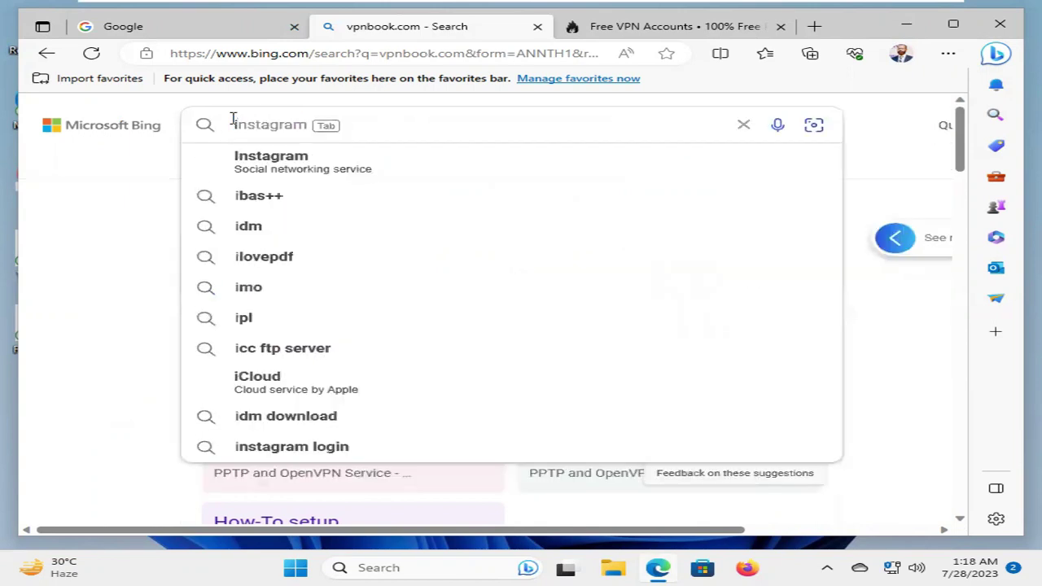
{"action": "key", "text": "BackSpace"}
{"action": "type", "text": "my"}
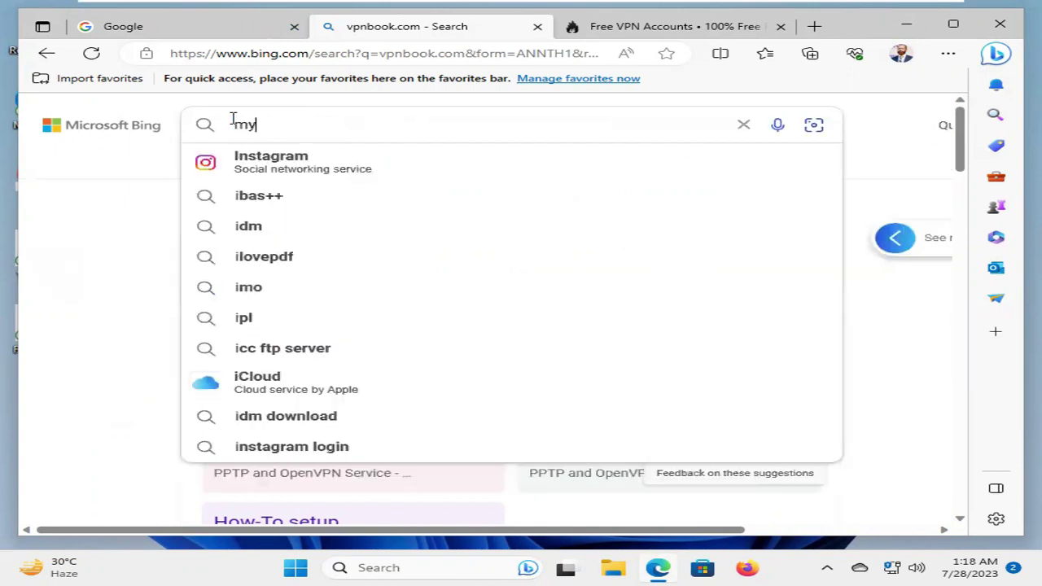
{"action": "type", "text": " ip add"}
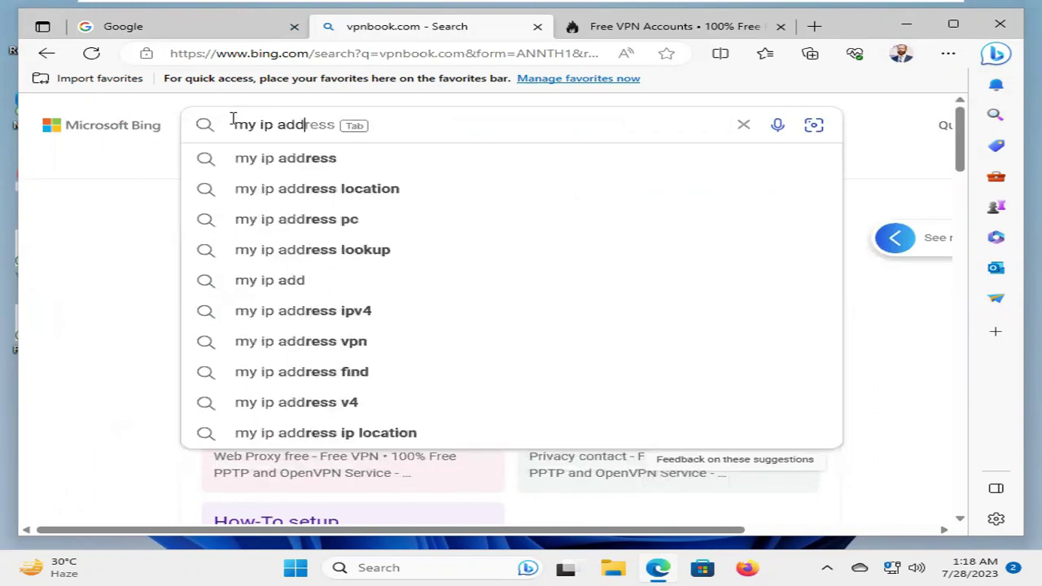
{"action": "key", "text": "Tab"}
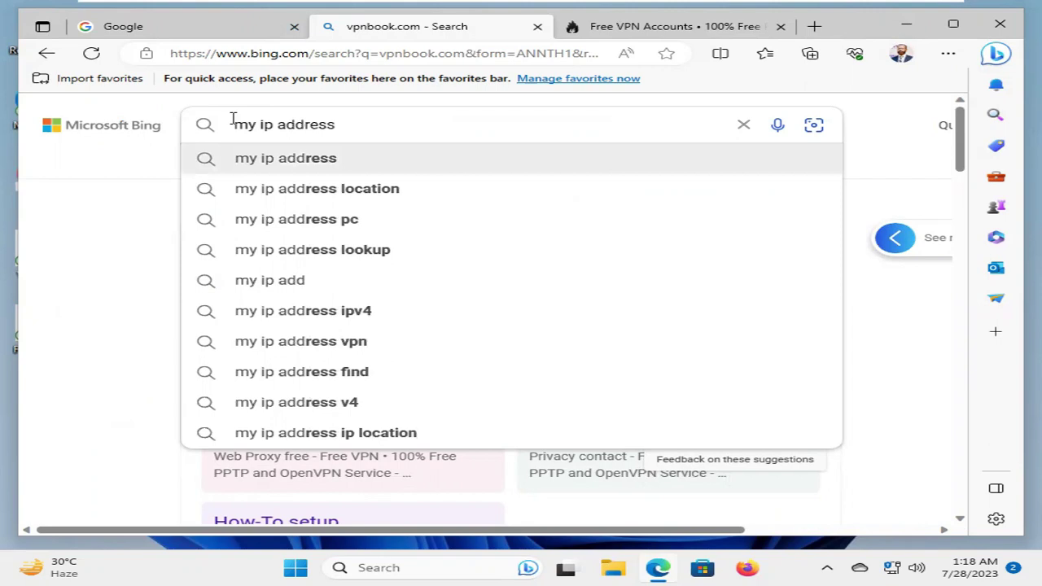
{"action": "key", "text": "Return"}
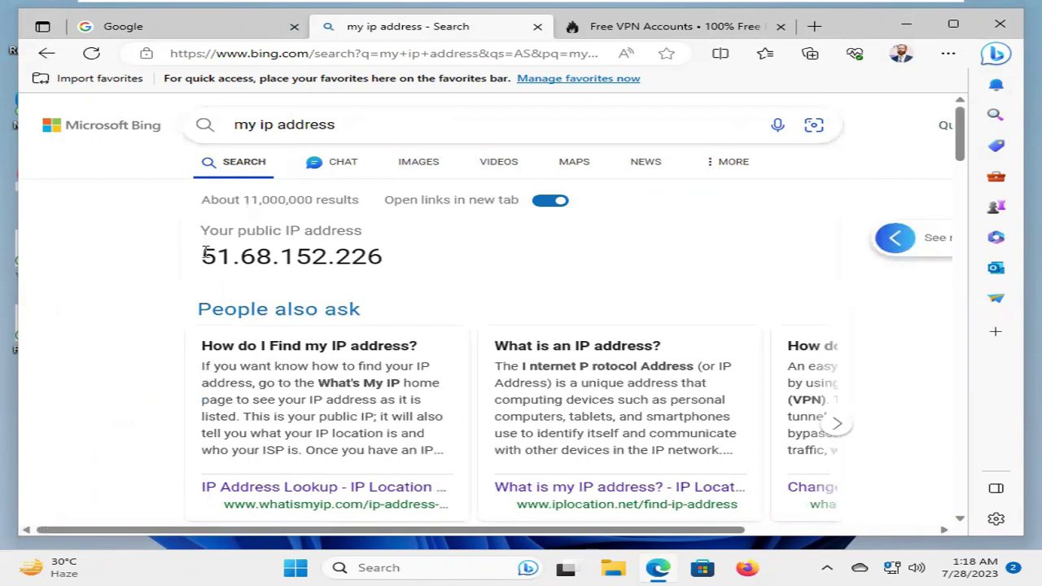
{"action": "left_click_drag", "start_coordinate": [202, 256], "coordinate": [386, 255]}
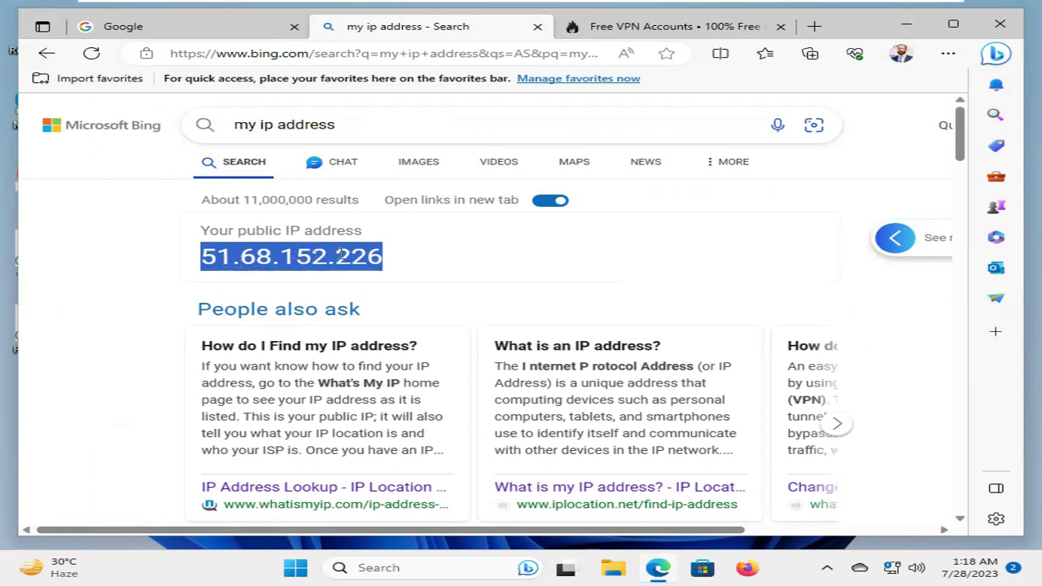
Search Bing for "my ip address location" and open the "IP Address Lookup | Geolocation" result from iplocation.net
{"action": "left_click", "coordinate": [351, 126]}
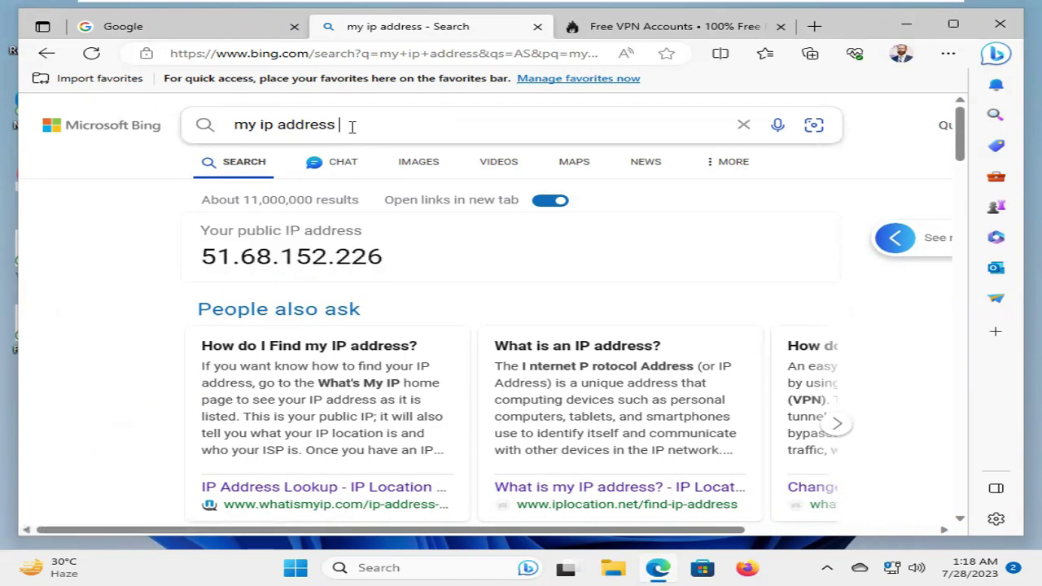
{"action": "type", "text": "l"}
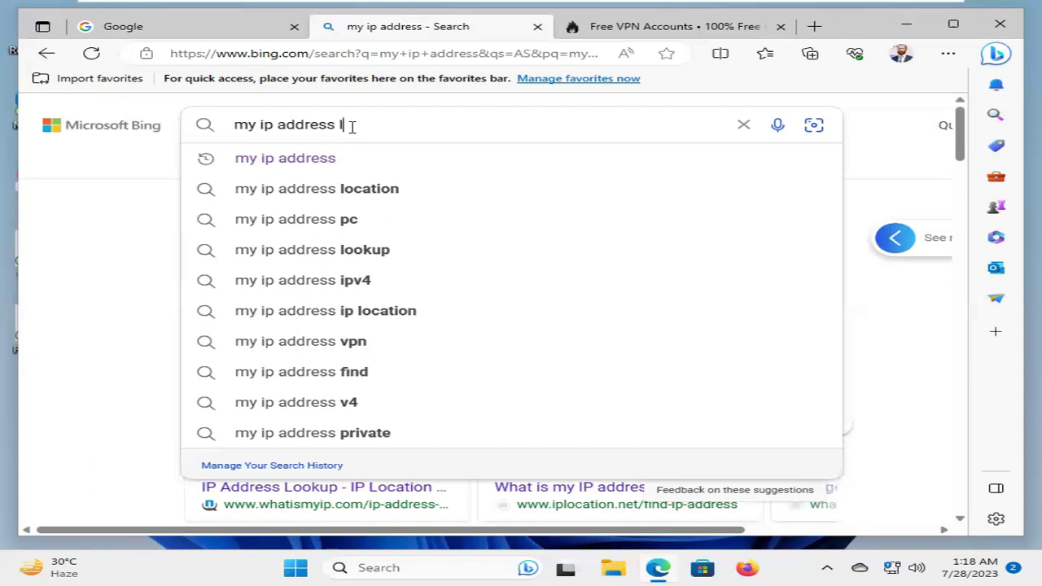
{"action": "type", "text": "o"}
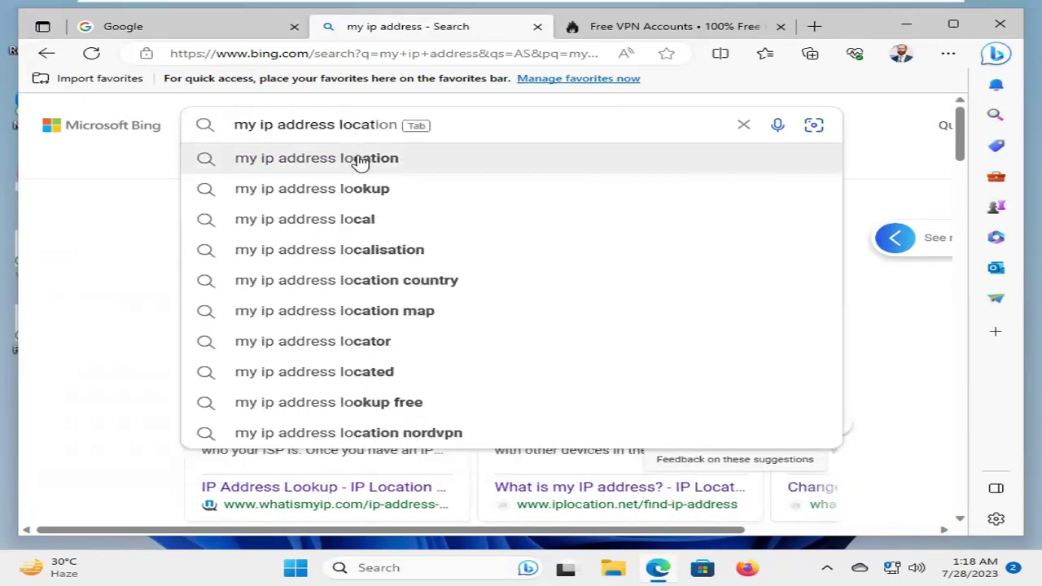
{"action": "left_click", "coordinate": [361, 160]}
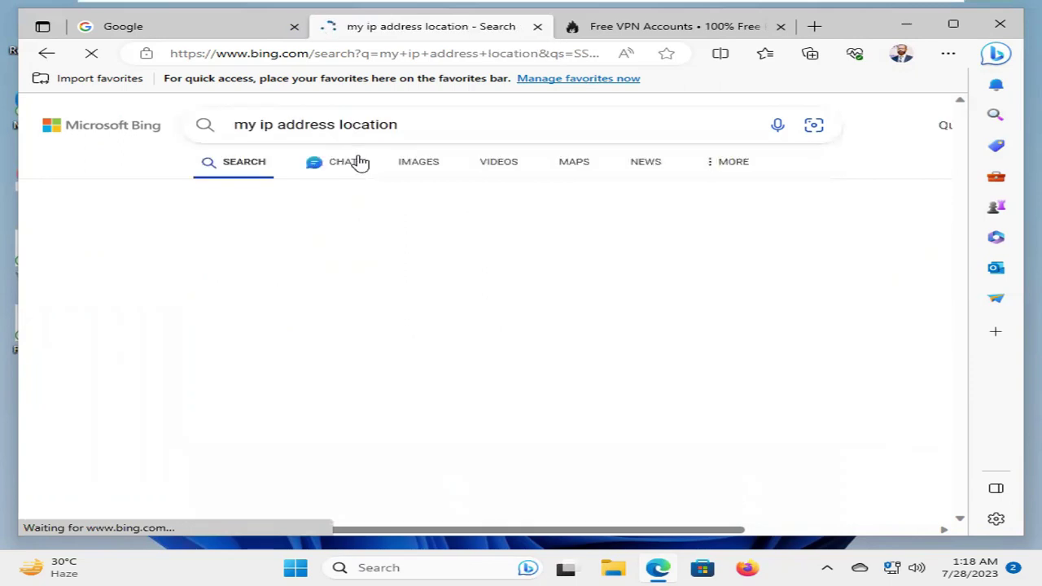
{"action": "scroll", "coordinate": [281, 319], "scroll_direction": "down", "scroll_amount": 5}
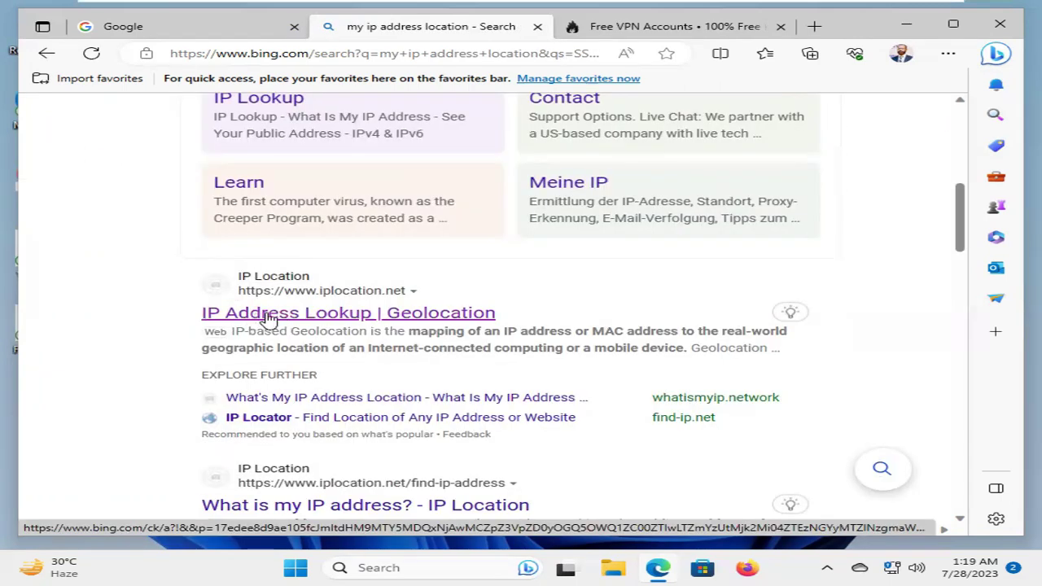
{"action": "left_click", "coordinate": [322, 317]}
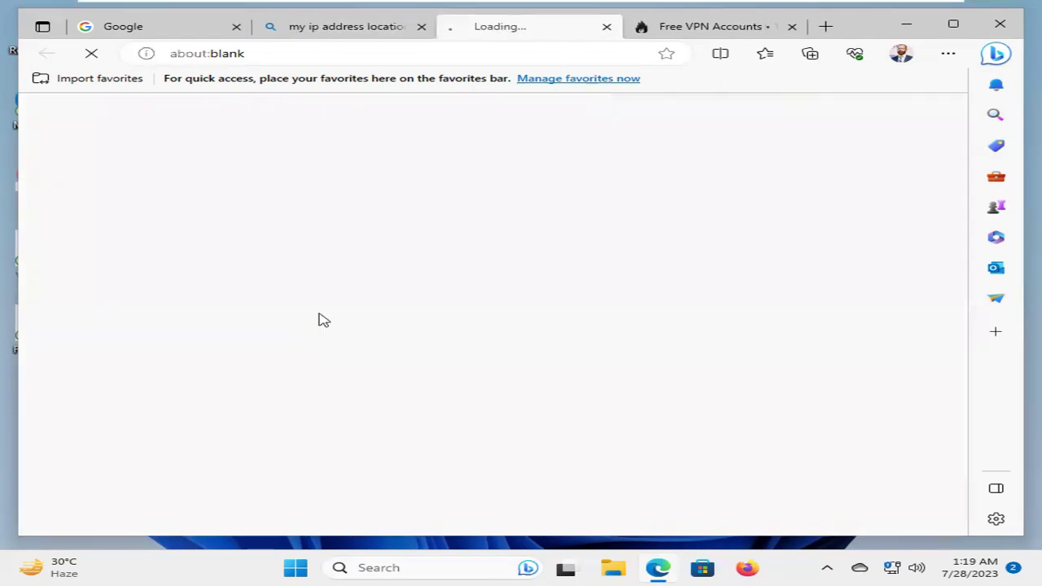
Copy the detected IPv4 address from IP Address Details, paste it into the IP Location Finder, and run the lookup
{"action": "left_click_drag", "start_coordinate": [957, 147], "coordinate": [964, 173]}
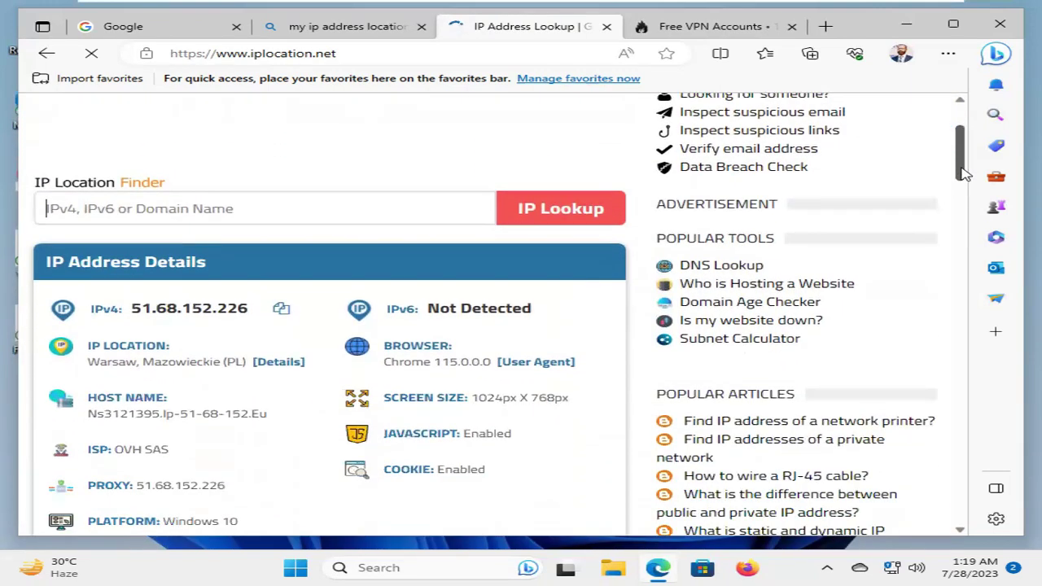
{"action": "left_click", "coordinate": [283, 323]}
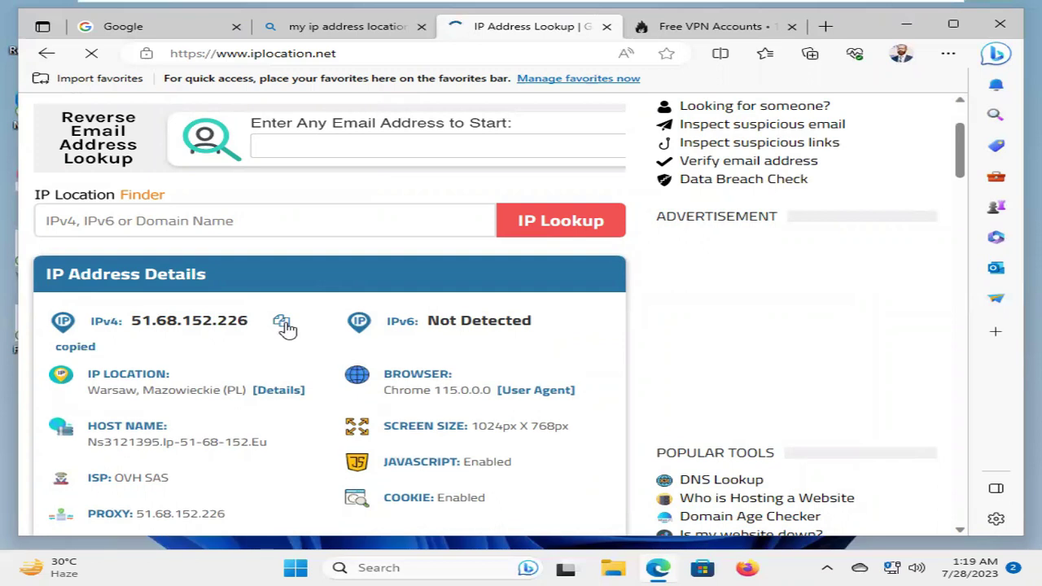
{"action": "right_click", "coordinate": [177, 228]}
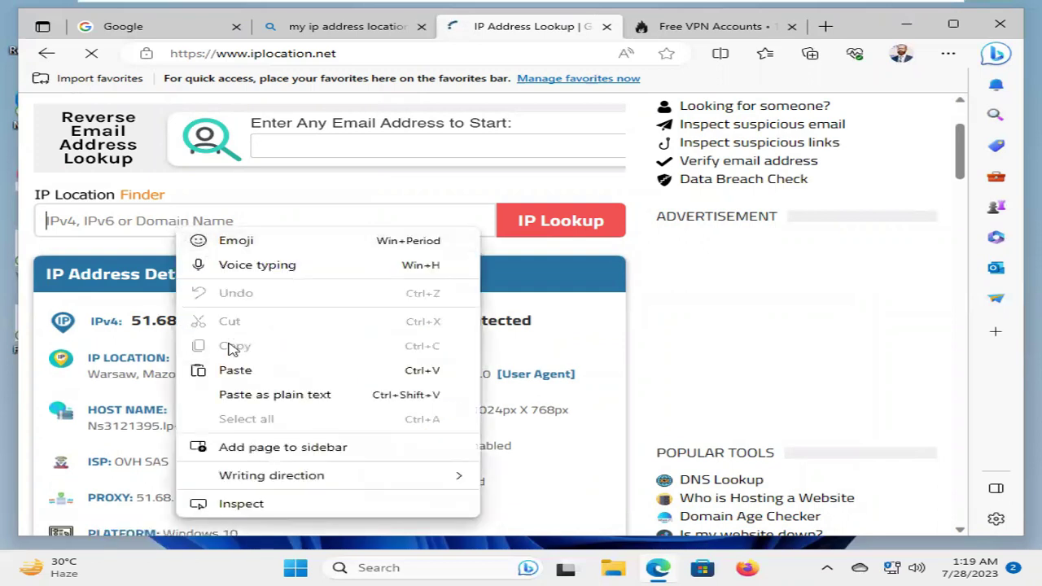
{"action": "left_click", "coordinate": [563, 229]}
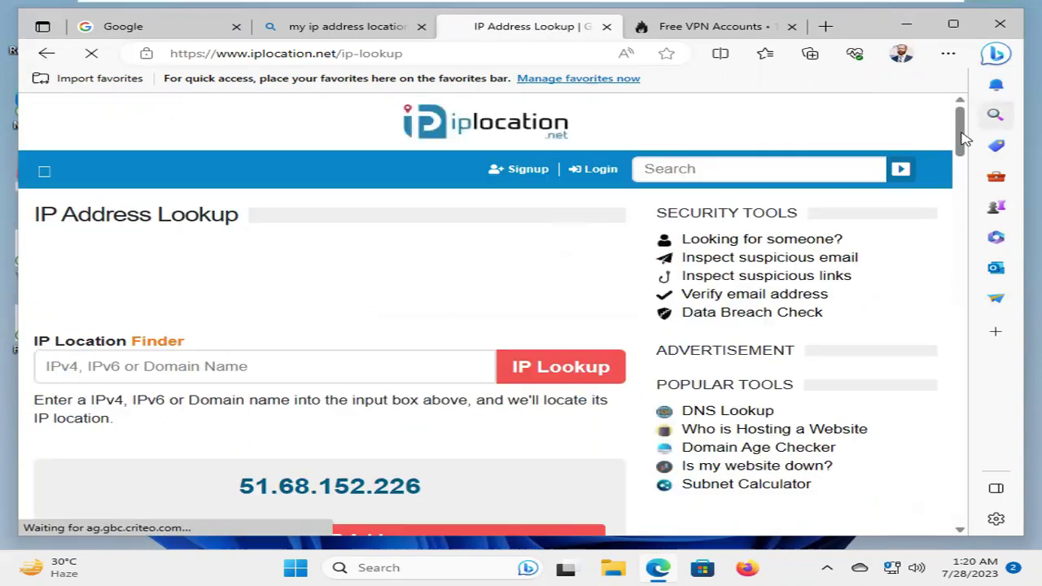
Examine the IP address, country, region, city and ISP in the IP2Location geolocation data, and close the browser
{"action": "left_click_drag", "start_coordinate": [958, 131], "coordinate": [963, 167]}
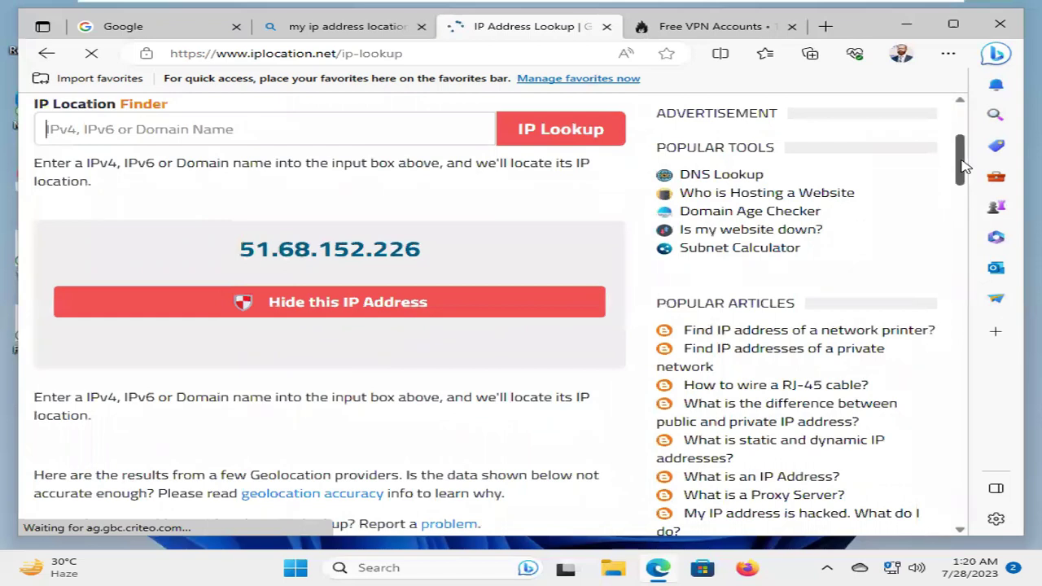
{"action": "left_click_drag", "start_coordinate": [963, 167], "coordinate": [972, 204]}
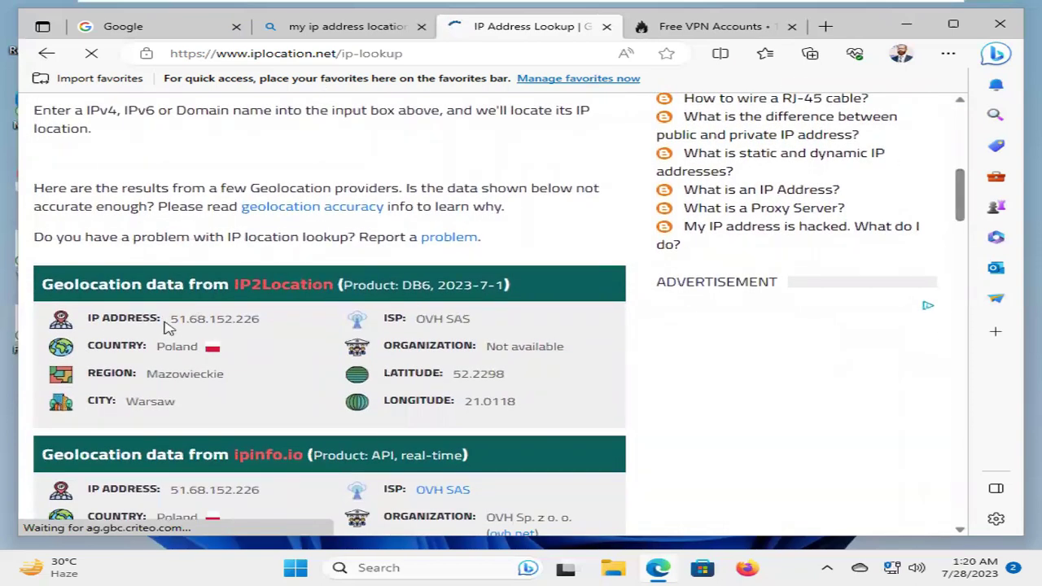
{"action": "left_click_drag", "start_coordinate": [173, 318], "coordinate": [234, 319]}
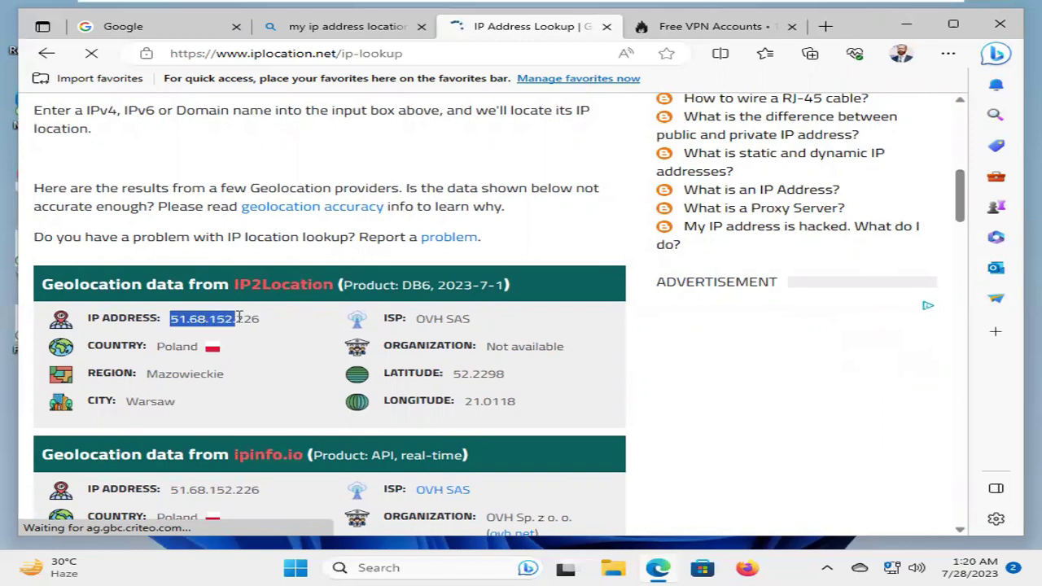
{"action": "left_click", "coordinate": [108, 346]}
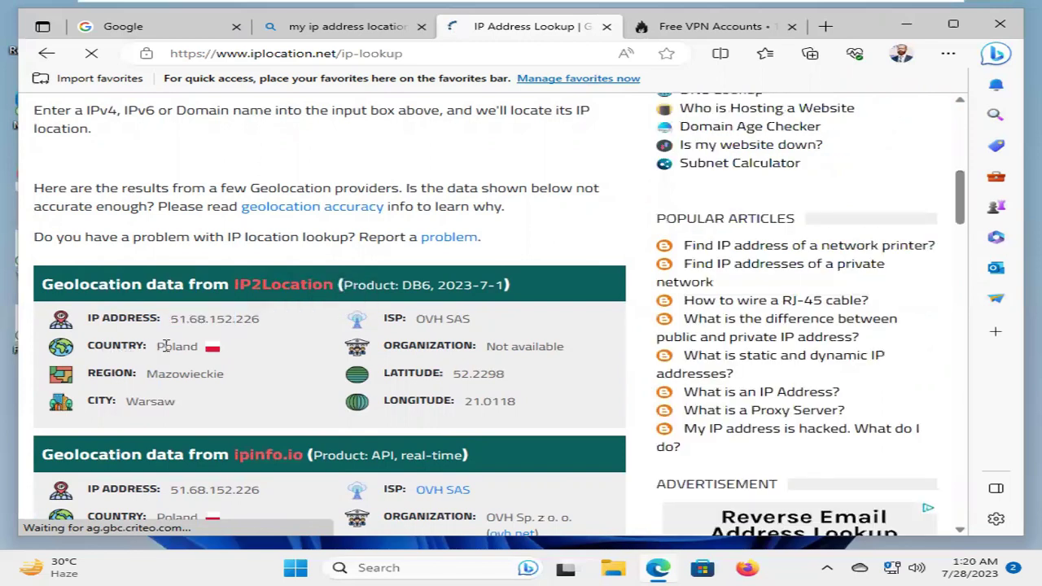
{"action": "left_click_drag", "start_coordinate": [158, 346], "coordinate": [210, 352]}
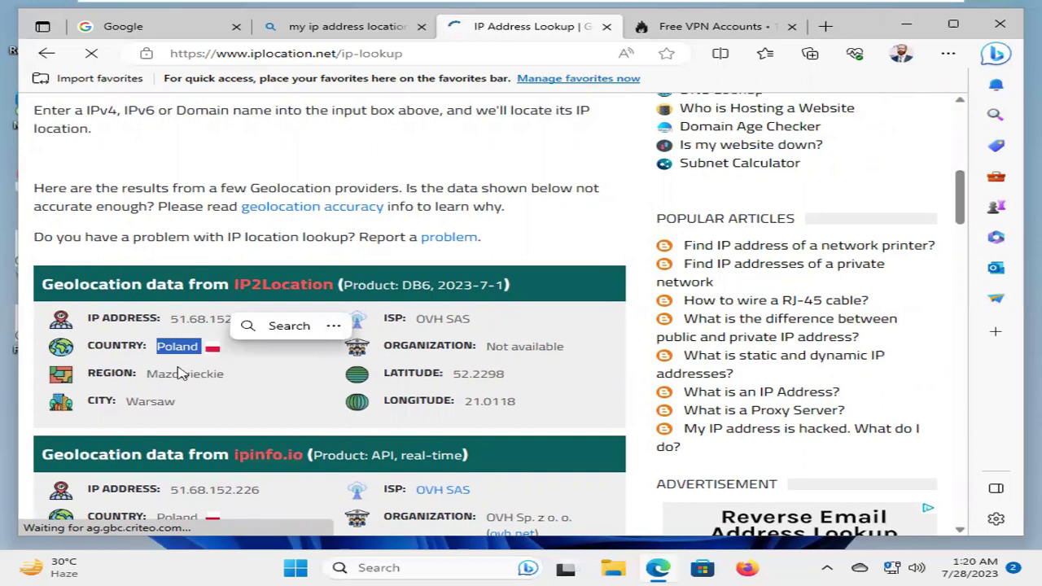
{"action": "left_click_drag", "start_coordinate": [145, 375], "coordinate": [232, 379]}
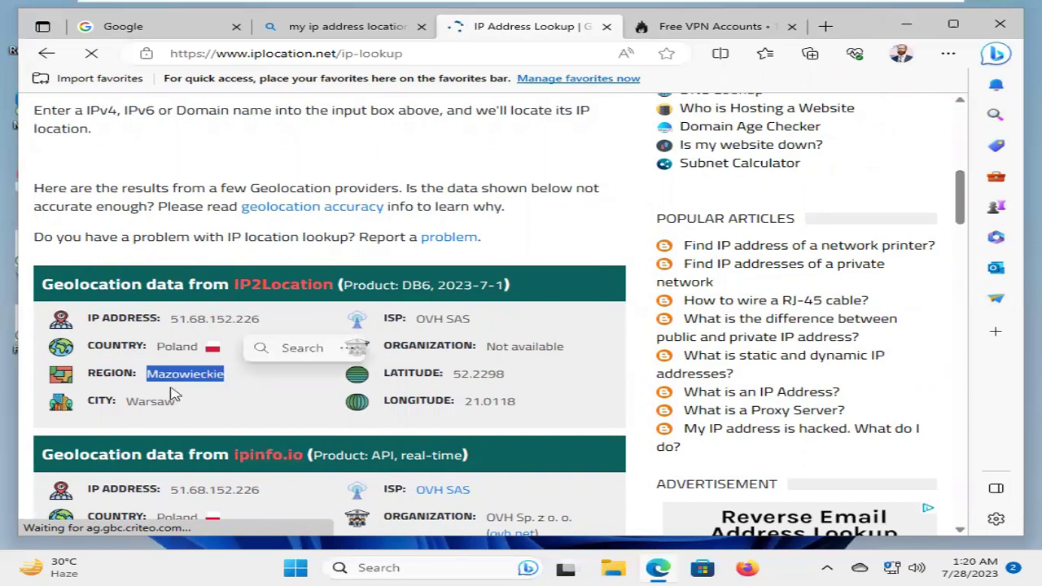
{"action": "left_click", "coordinate": [128, 405]}
{"action": "left_click_drag", "start_coordinate": [129, 406], "coordinate": [170, 402]}
{"action": "left_click_drag", "start_coordinate": [403, 319], "coordinate": [472, 320]}
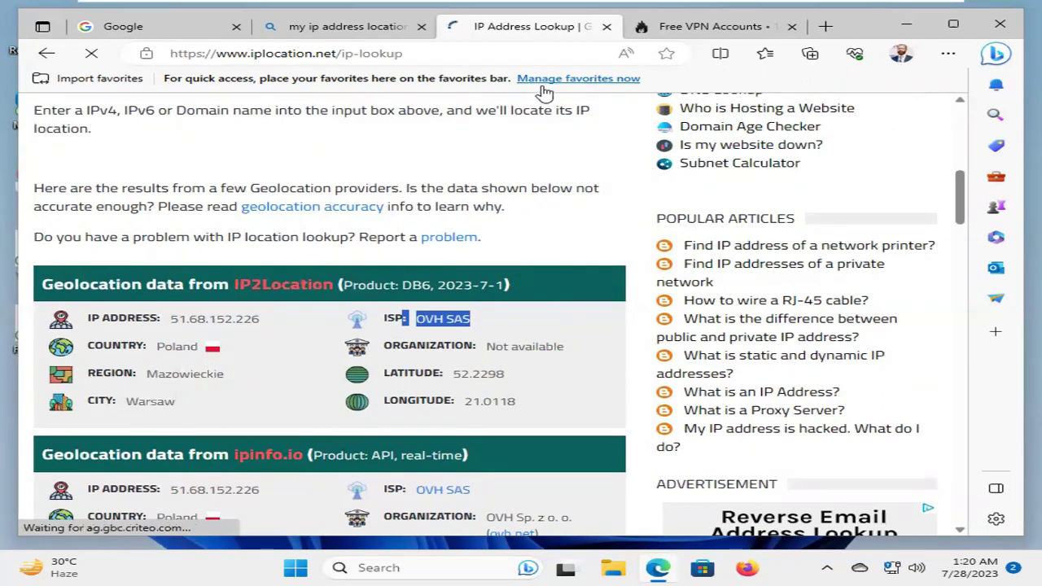
{"action": "left_click", "coordinate": [989, 23]}
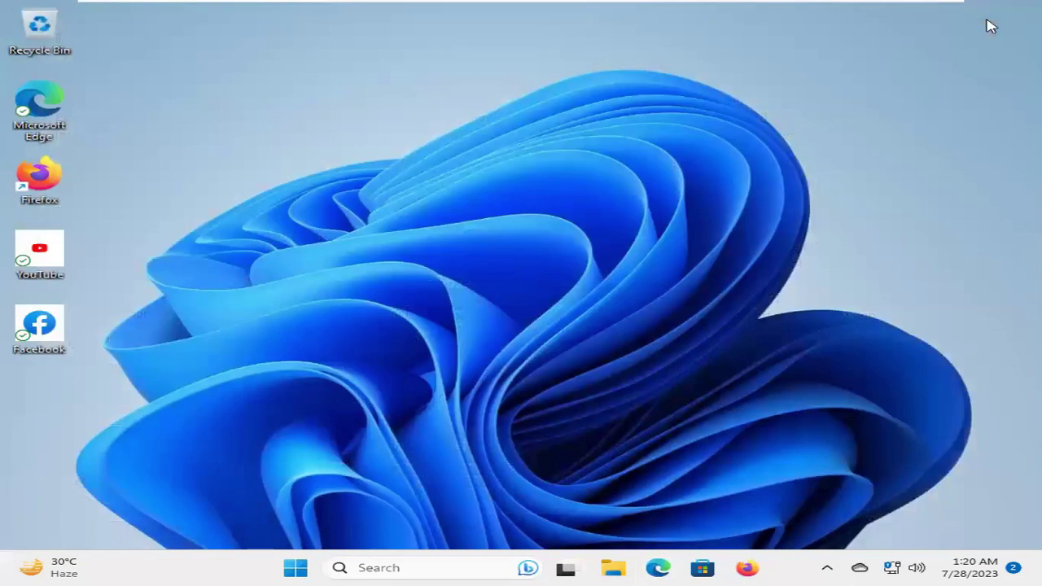